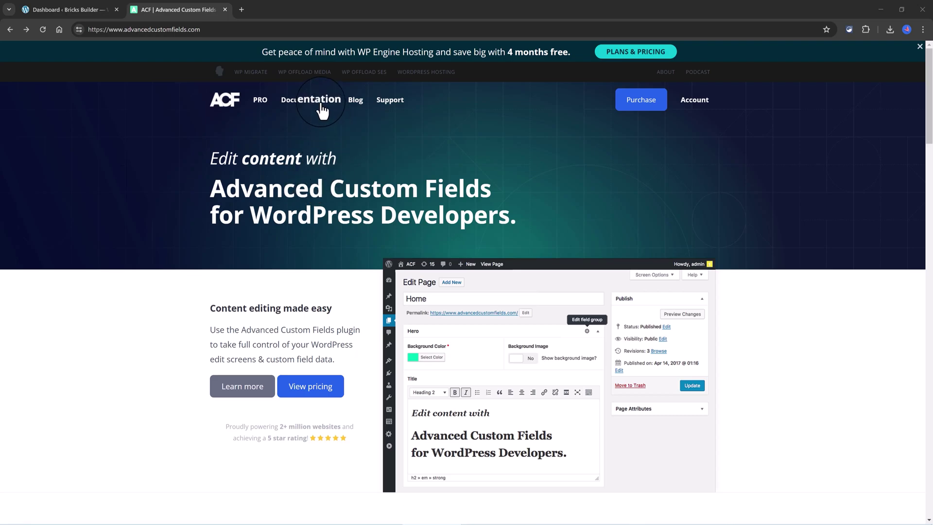
# Browse ACF Documentation down to Field Types and read the Relationship field page
pyautogui.click(320, 105)
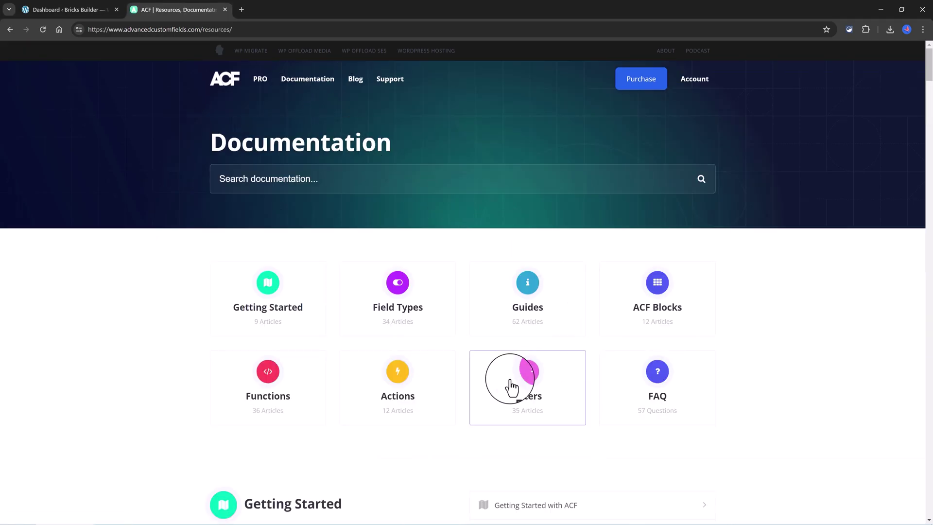
pyautogui.scroll(-3, 441, 372)
pyautogui.scroll(-10, 441, 372)
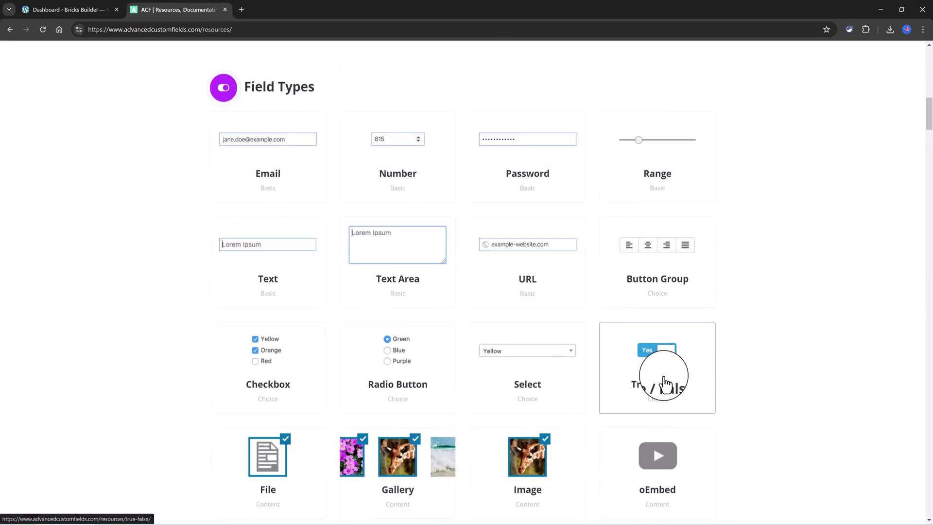
pyautogui.scroll(-10, 680, 408)
pyautogui.click(646, 399)
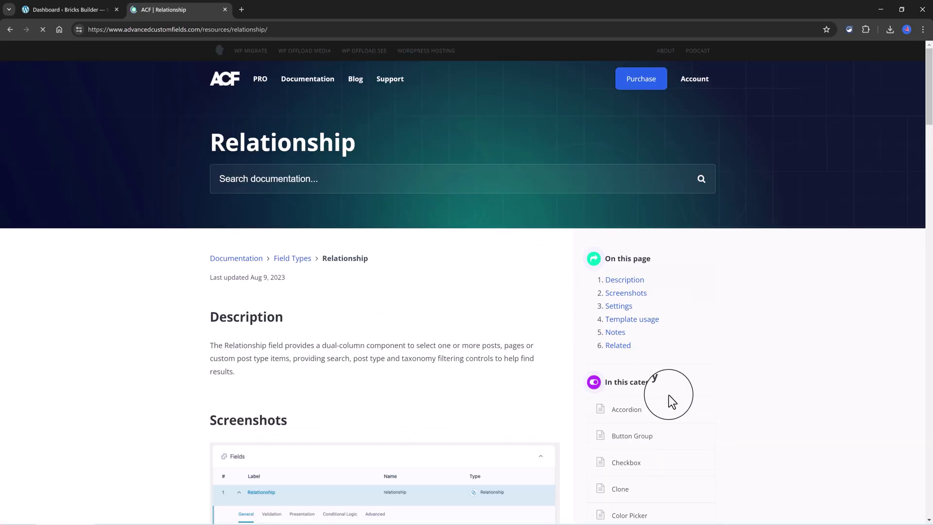
pyautogui.scroll(-2, 359, 388)
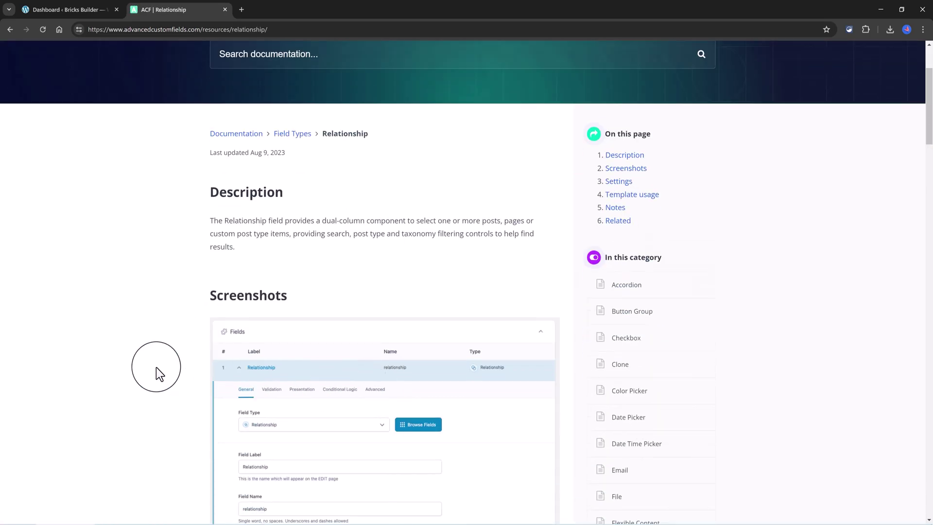
pyautogui.scroll(-5, 152, 357)
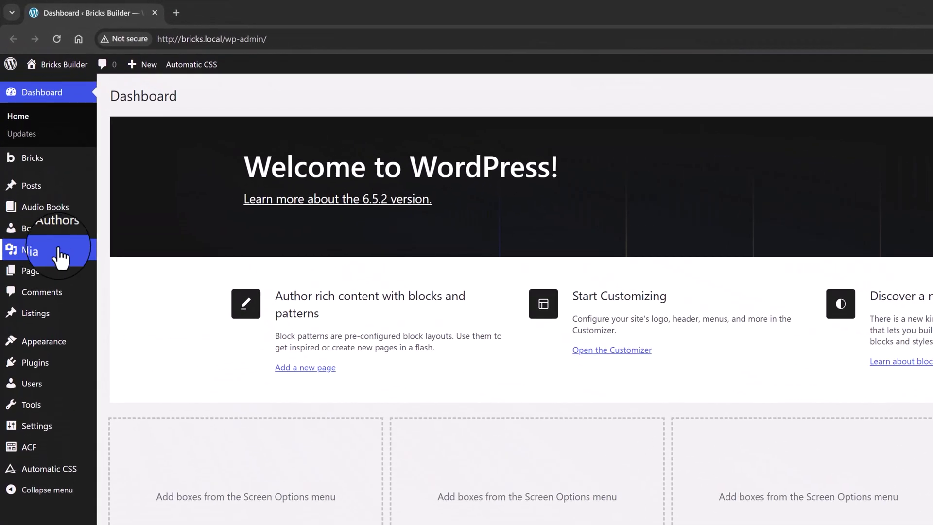
# Look over All Audio Books and Book Authors, then expand the Book Author Relationship field
pyautogui.moveTo(47, 160)
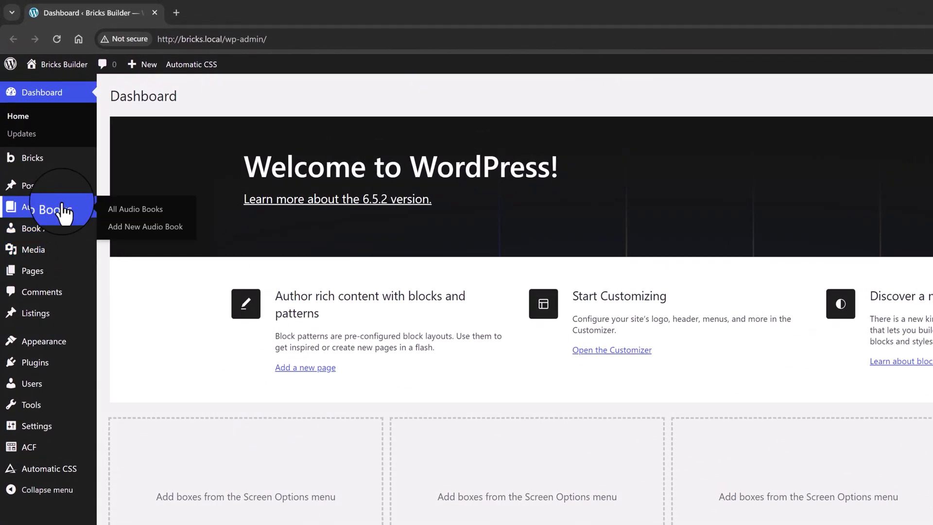
pyautogui.click(137, 209)
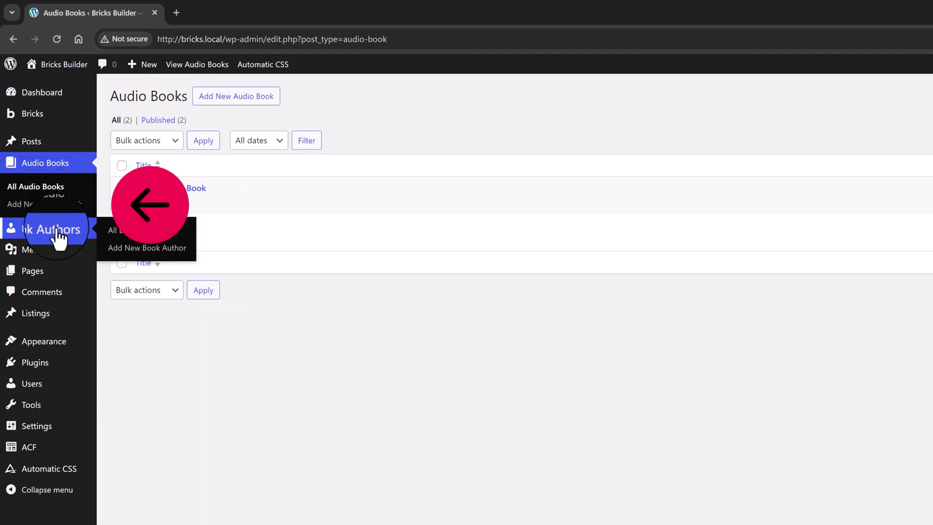
pyautogui.click(57, 232)
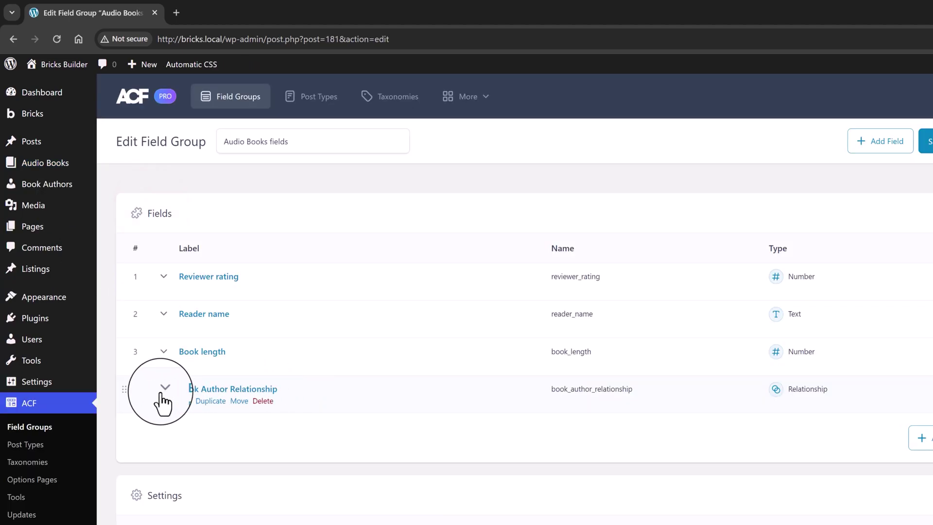
pyautogui.click(238, 389)
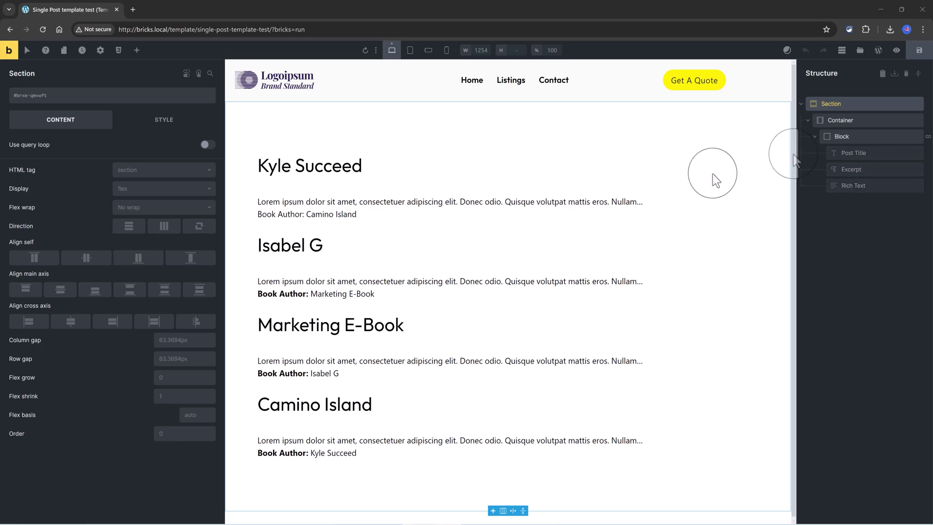
pyautogui.scroll(-1, 788, 156)
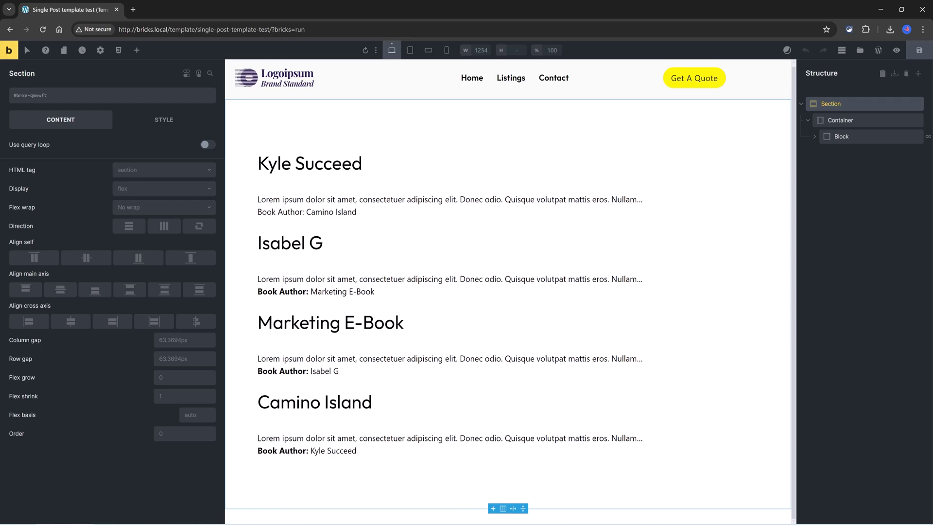
pyautogui.click(840, 120)
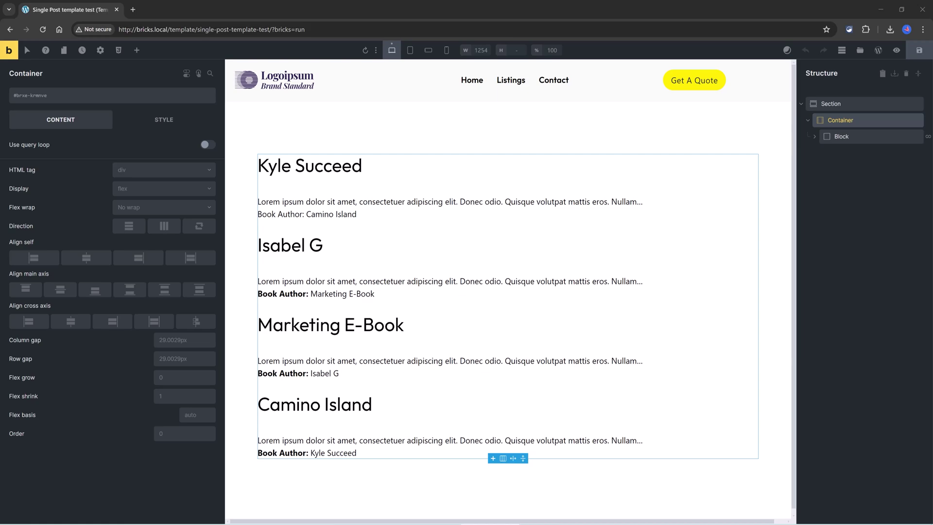
# Check Marketing E-Book's linked book author, then return to All Audio Books
pyautogui.moveTo(56, 158)
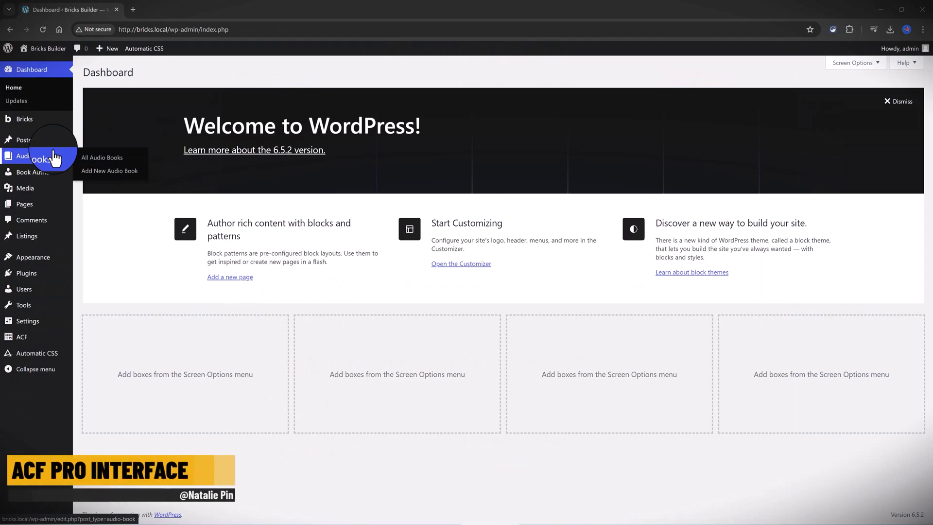
pyautogui.click(100, 161)
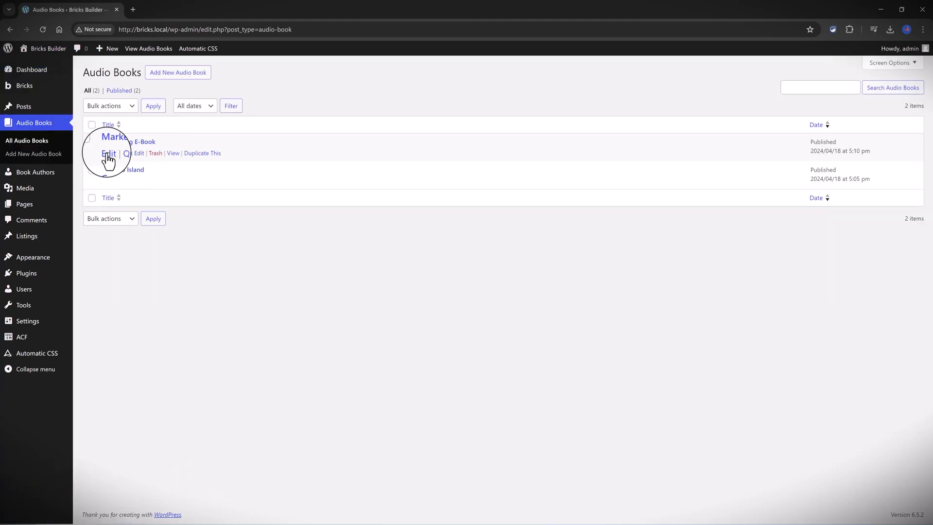
pyautogui.click(108, 154)
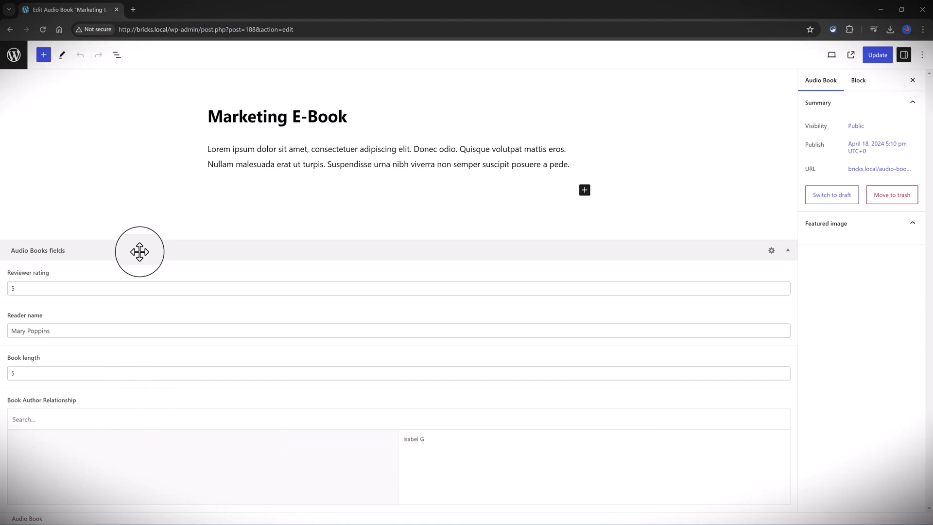
pyautogui.click(13, 57)
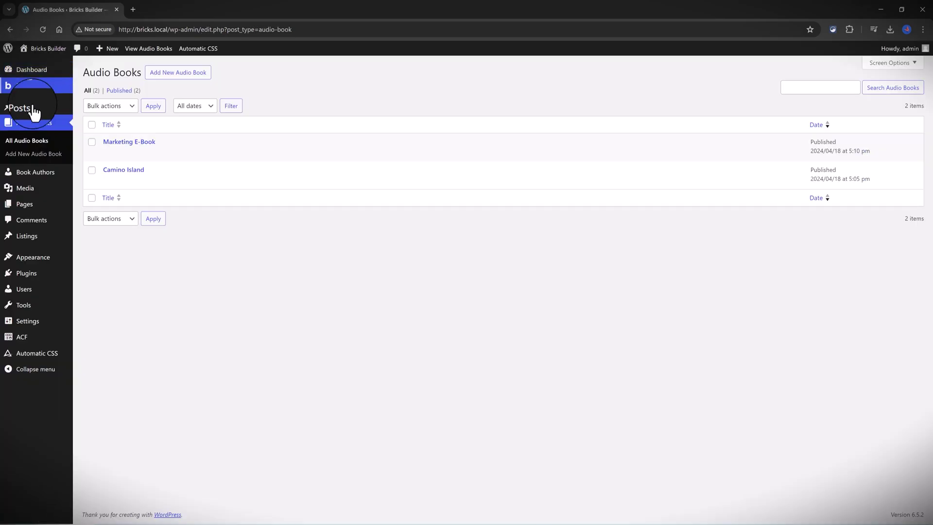
# Open an author from All Book Authors to review its entry
pyautogui.click(105, 176)
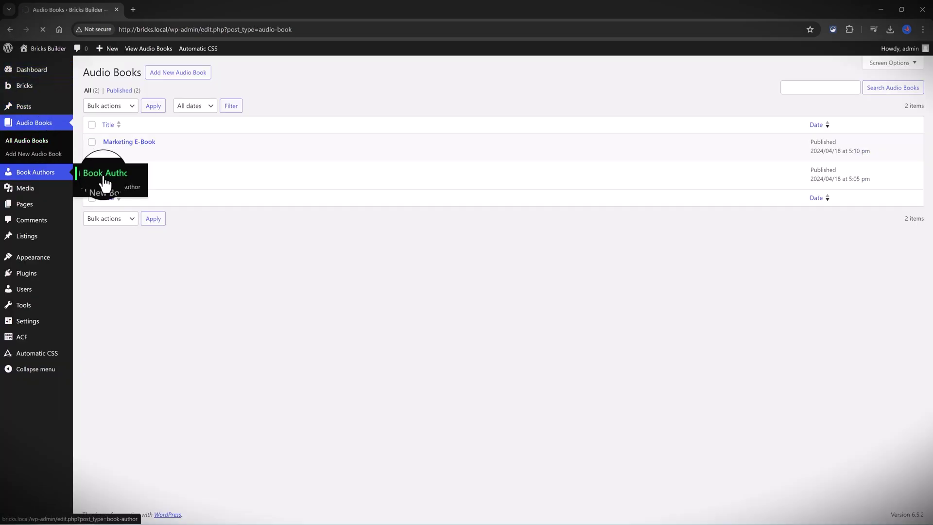
pyautogui.click(108, 183)
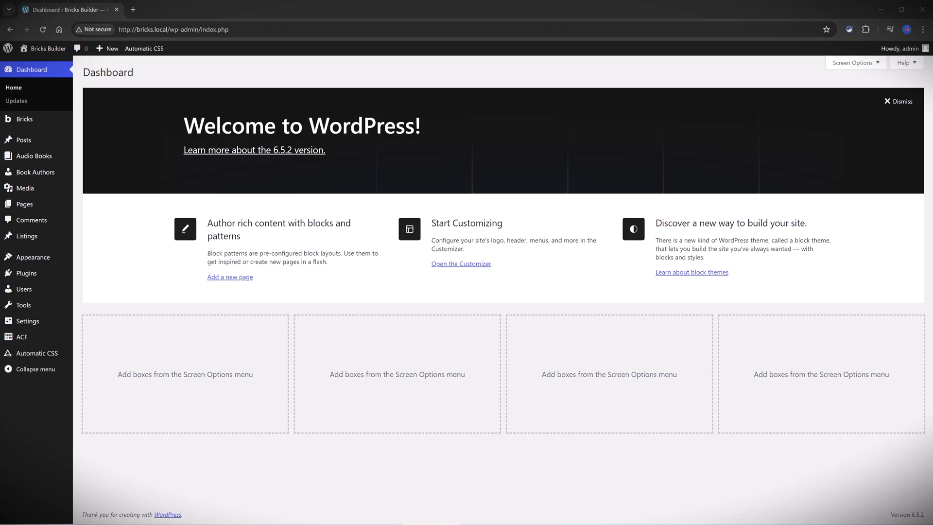
# Review the Target Field in Audio Books fields' Book Author Relationship Advanced settings
pyautogui.click(100, 340)
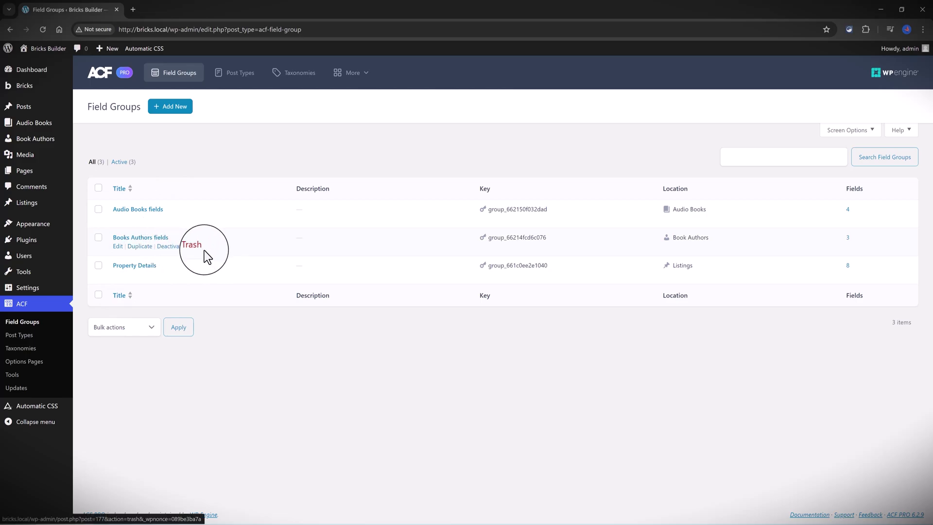
pyautogui.click(118, 218)
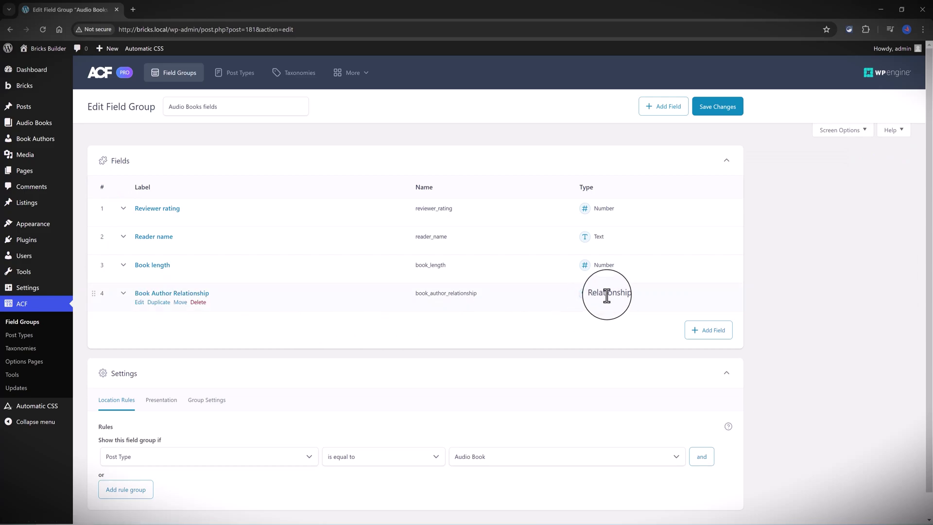
pyautogui.click(138, 302)
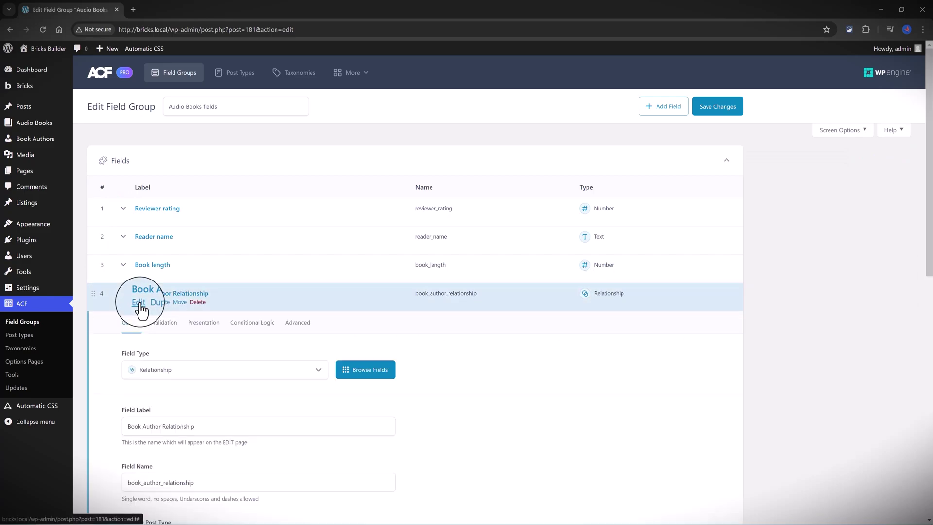
pyautogui.click(304, 324)
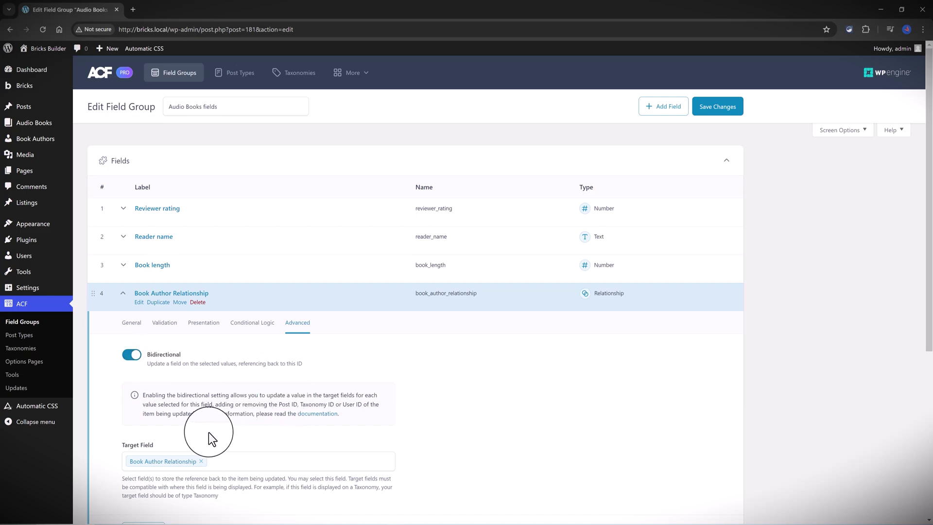
pyautogui.scroll(-3, 208, 432)
pyautogui.click(243, 342)
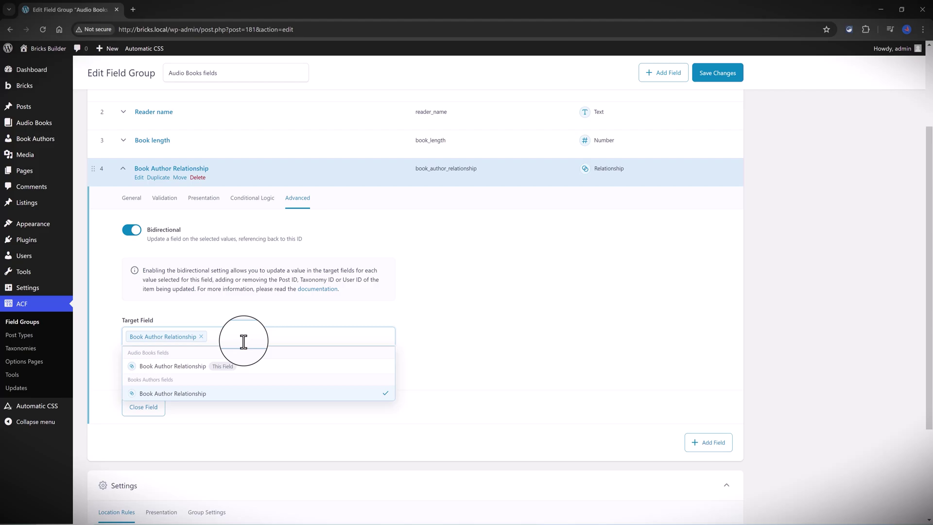
pyautogui.hotkey('alt', 'Left')
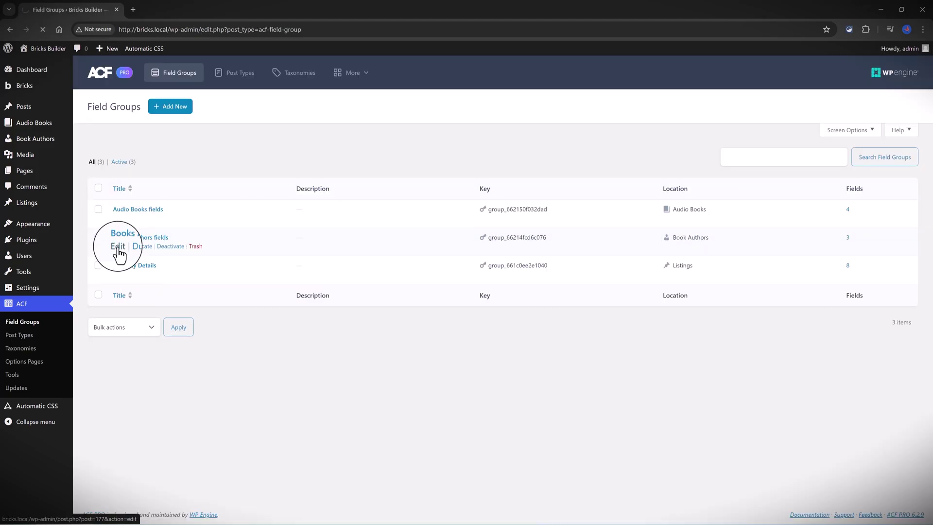
# Make Books Authors' Book Author Relationship bidirectional, targeting the Audio Books field, and save
pyautogui.click(118, 246)
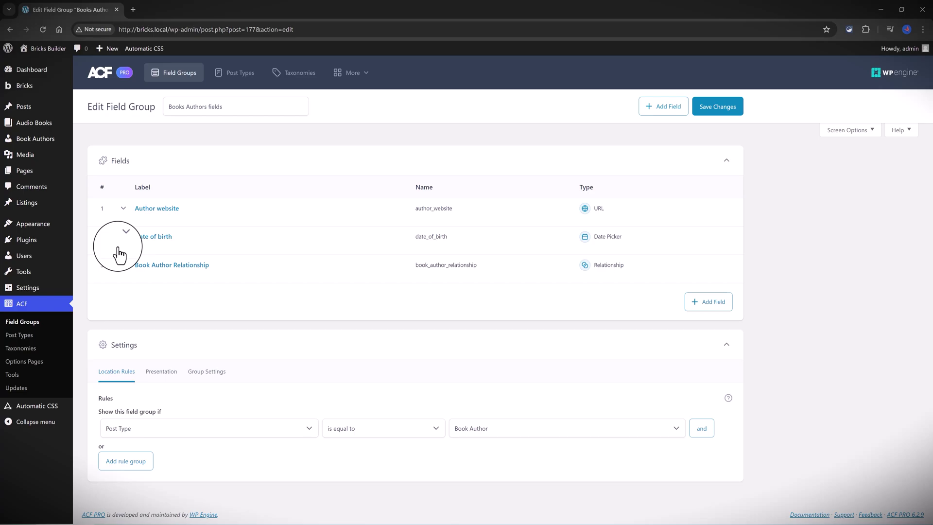
pyautogui.moveTo(140, 280)
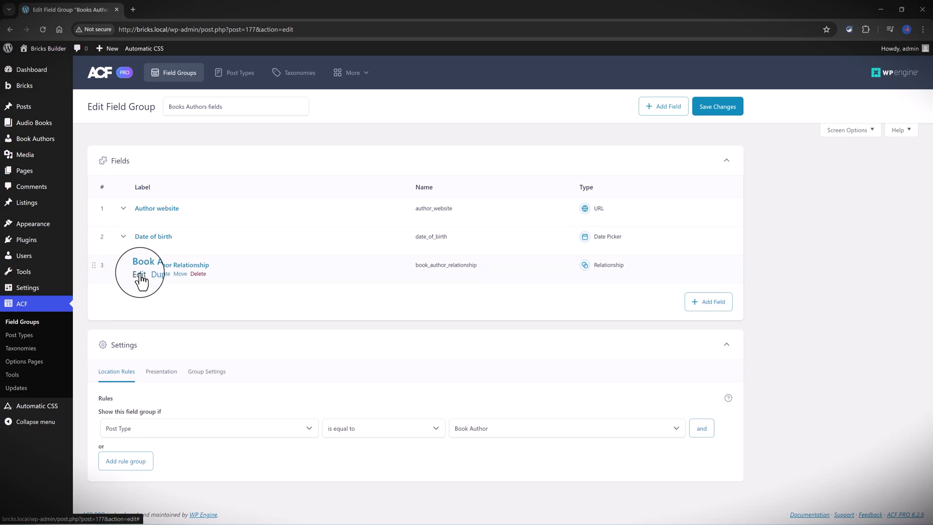
pyautogui.click(139, 275)
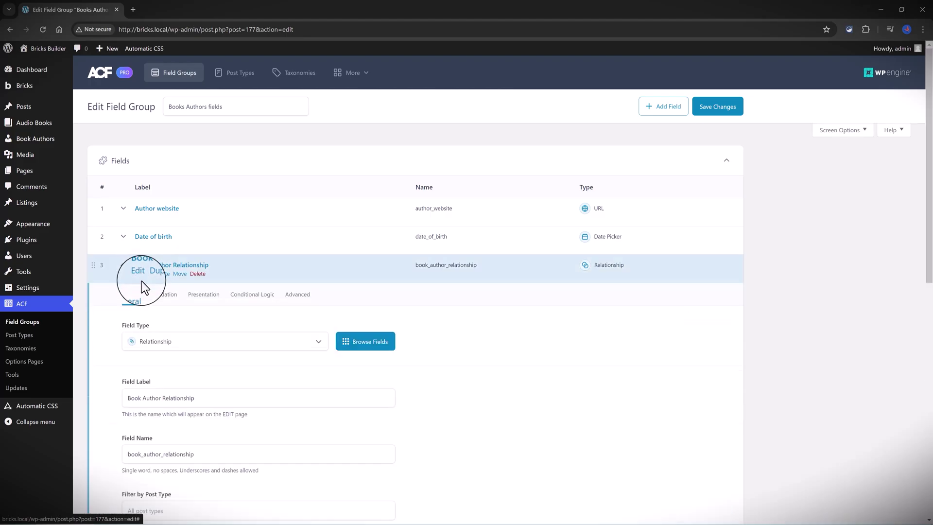
pyautogui.click(300, 297)
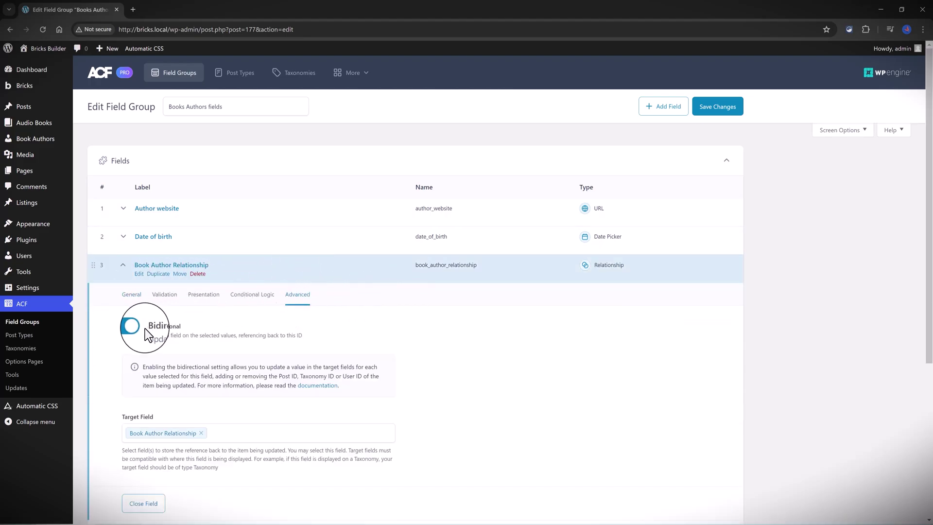
pyautogui.click(235, 437)
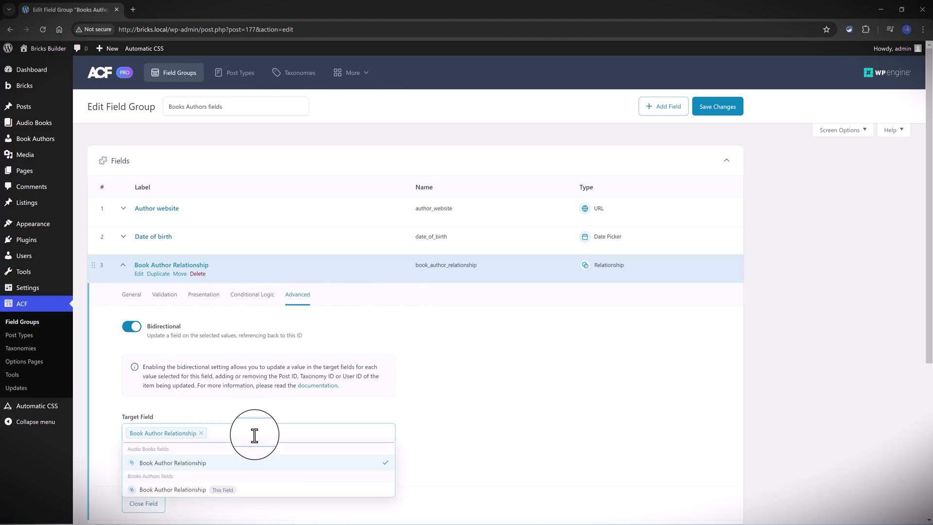
pyautogui.click(718, 107)
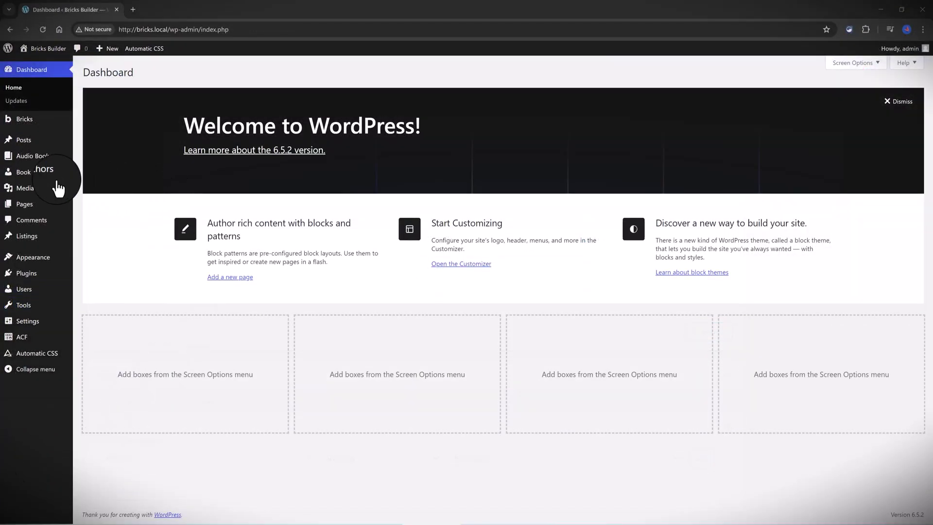
# Update Marketing E-Book, then remove the author's self-link so it lists only Marketing E-Book
pyautogui.moveTo(54, 175)
pyautogui.moveTo(44, 157)
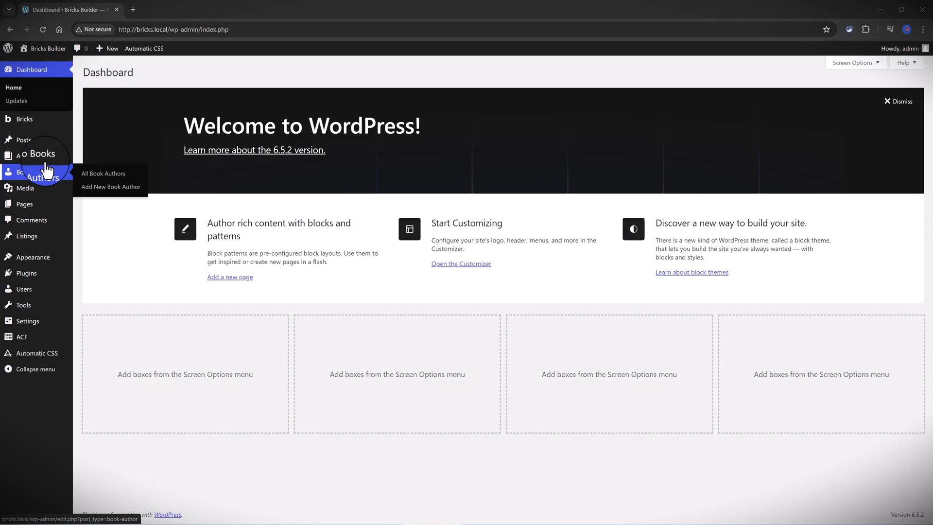
pyautogui.click(105, 160)
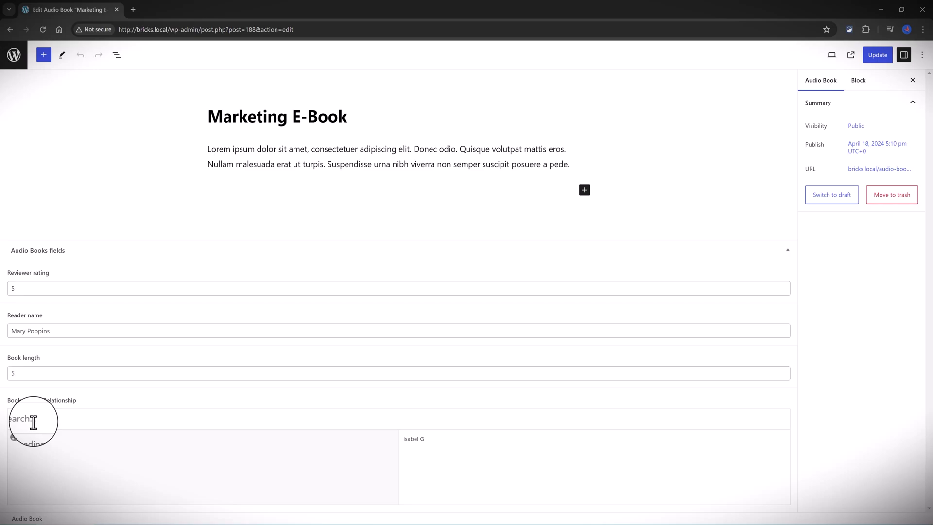
pyautogui.write('Isabel')
pyautogui.doubleClick(19, 418)
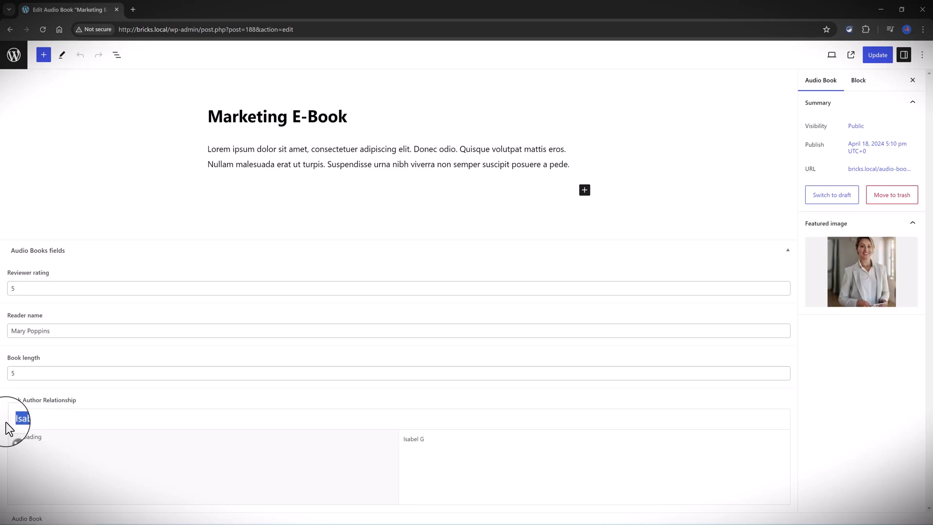
pyautogui.write('MArke')
pyautogui.click(46, 452)
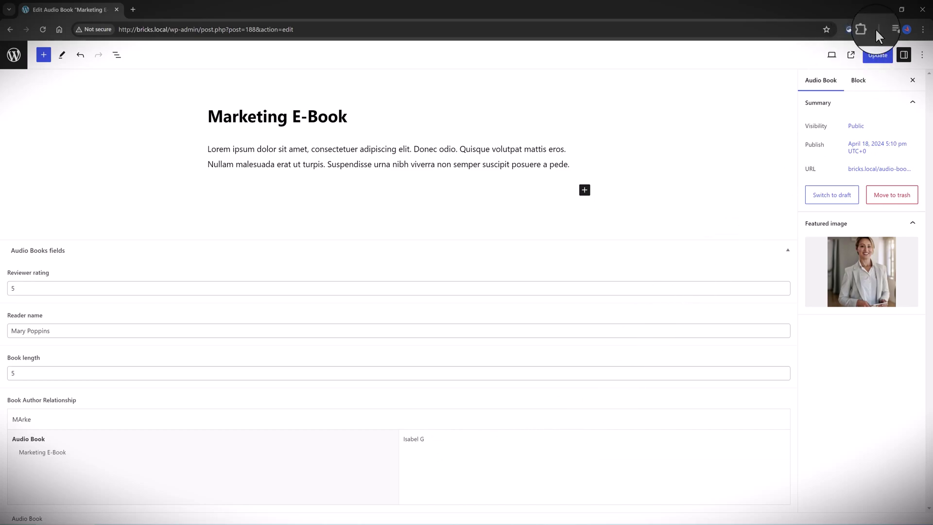
pyautogui.click(876, 61)
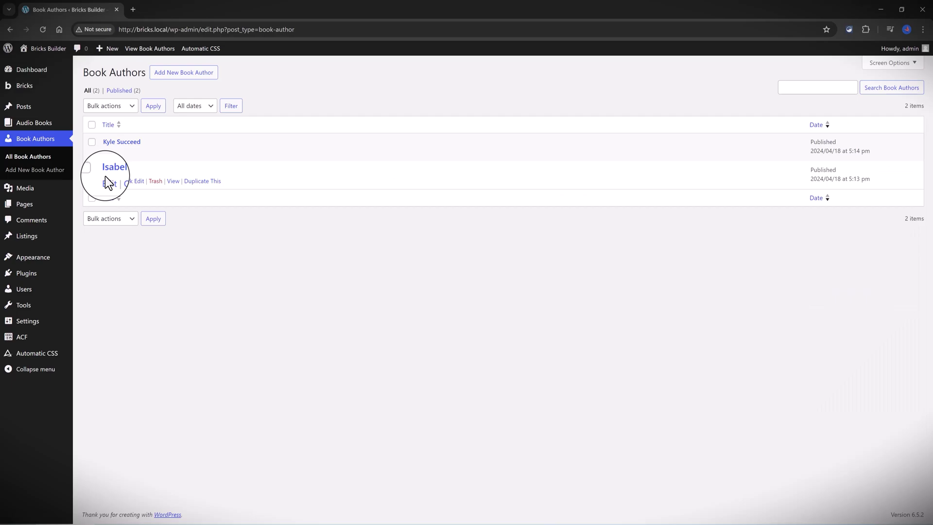
pyautogui.click(107, 181)
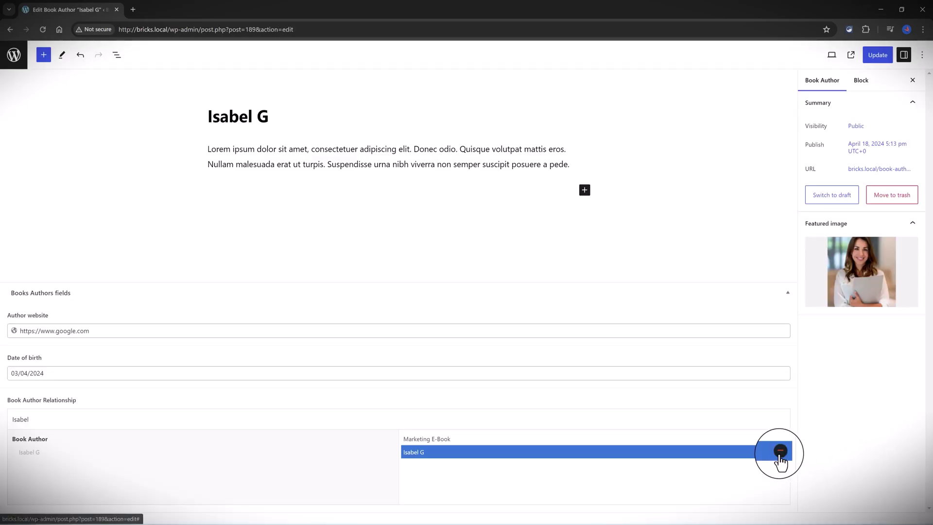
pyautogui.click(780, 452)
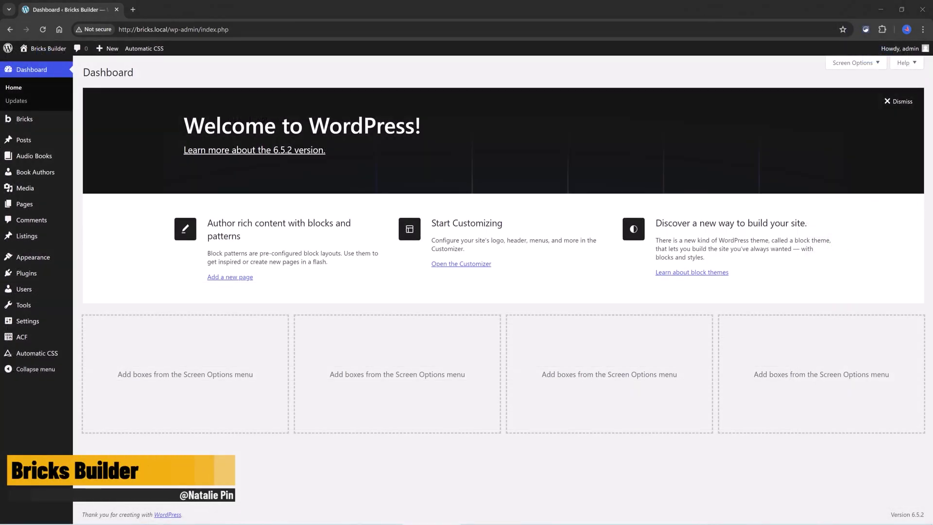
# Add a Section-type Bricks template titled 'Tutorial' and edit it with Bricks
pyautogui.moveTo(44, 120)
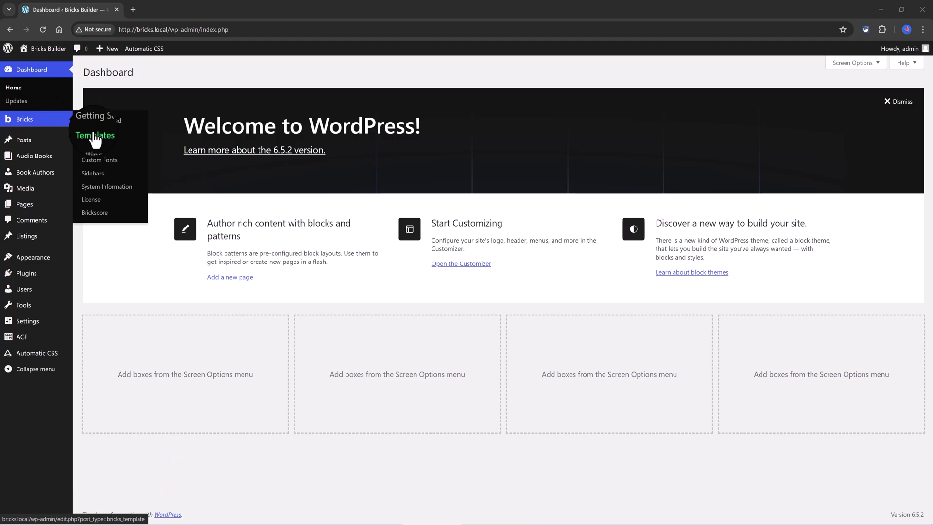
pyautogui.click(95, 141)
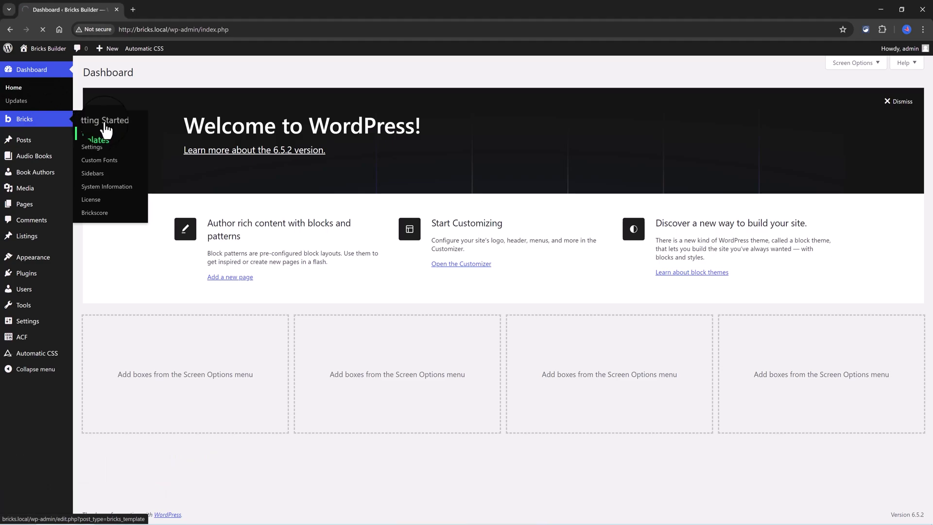
pyautogui.write('Tutorial')
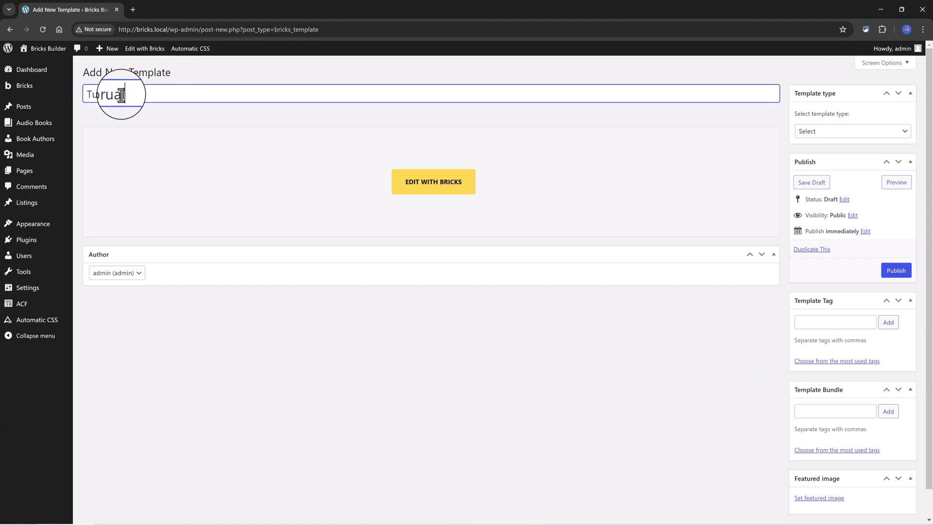
pyautogui.click(831, 136)
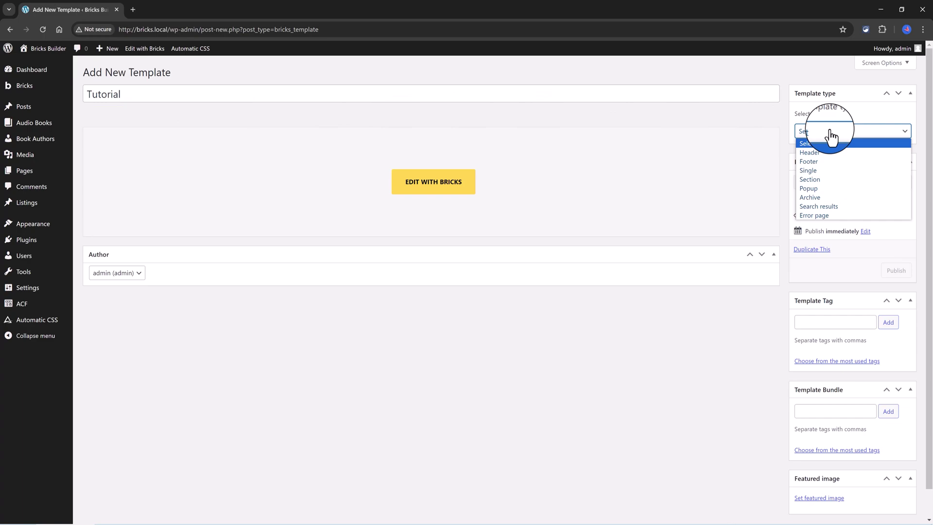
pyautogui.click(823, 181)
pyautogui.click(473, 186)
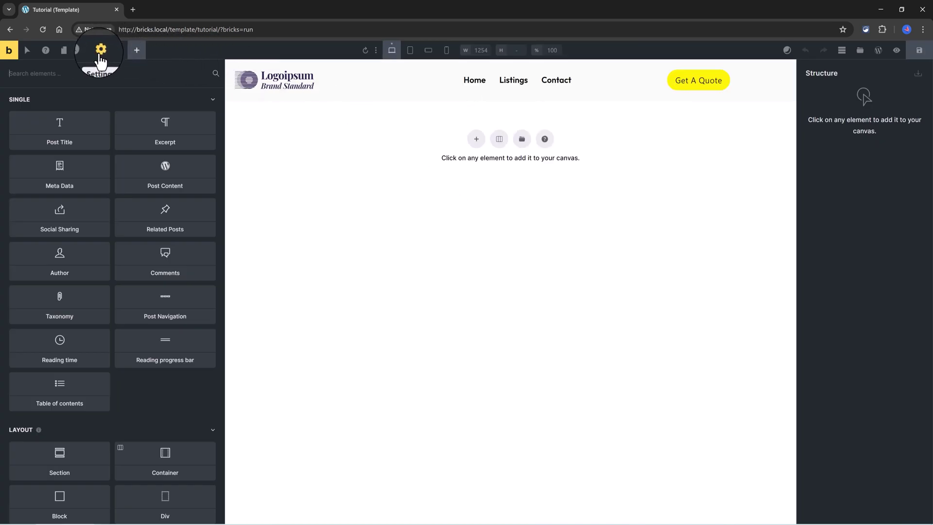
# Add a template condition of Post type set to Audio Books
pyautogui.click(101, 60)
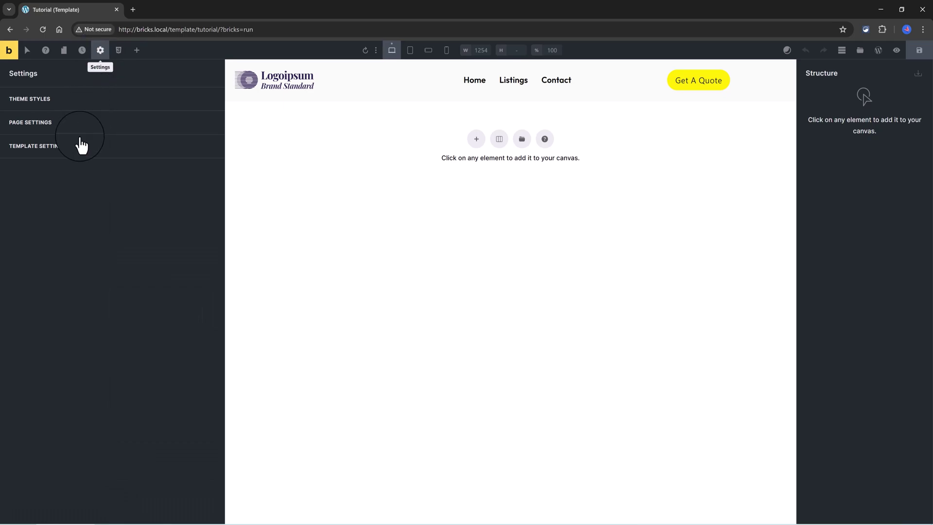
pyautogui.click(78, 145)
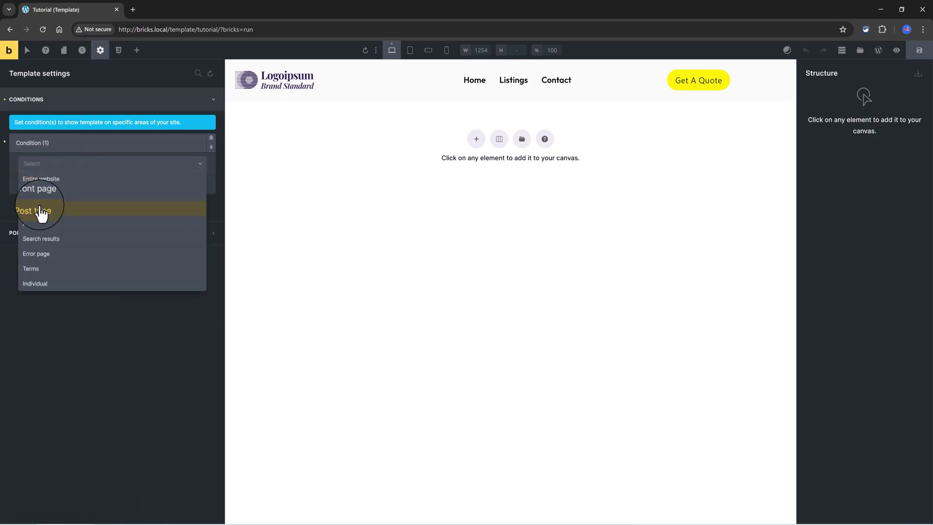
pyautogui.click(41, 209)
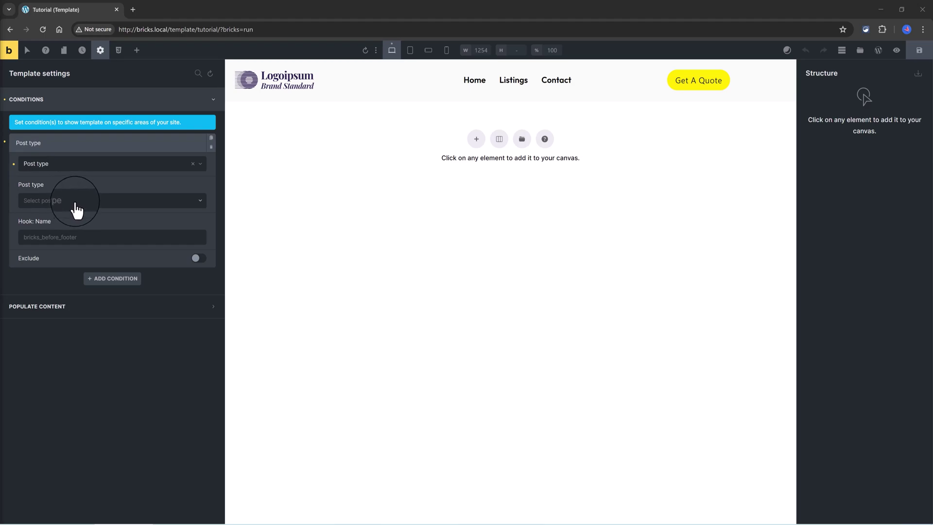
pyautogui.click(76, 209)
pyautogui.click(53, 260)
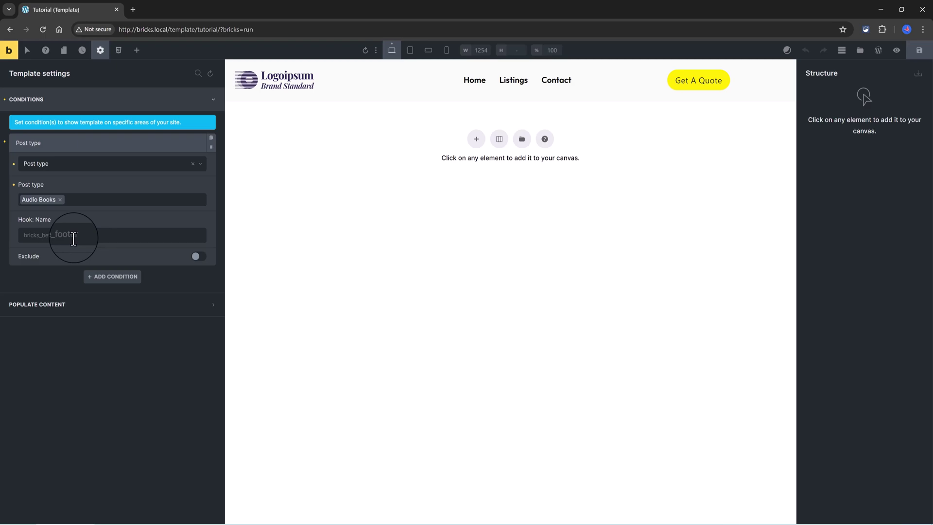
pyautogui.click(37, 304)
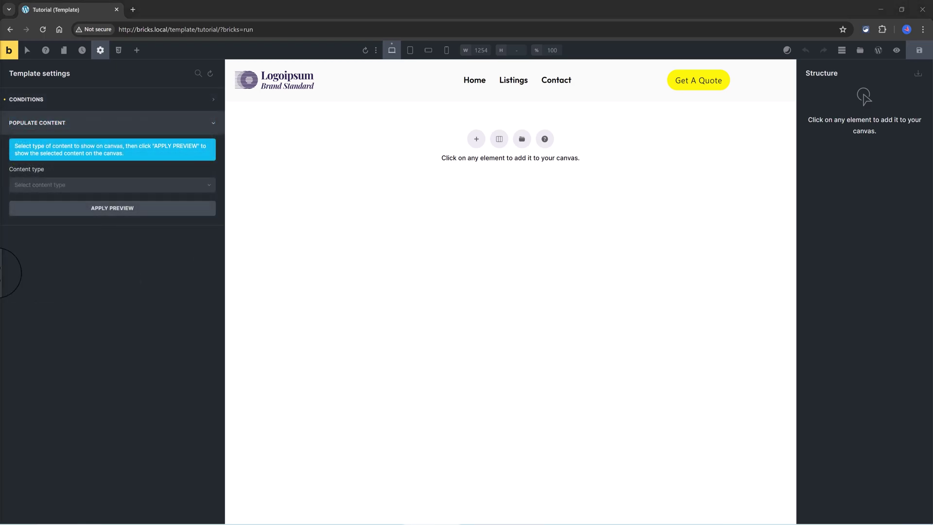
# Set Populate Content to Single post/page, Marketing E-Book (Audio Book), and apply the preview
pyautogui.click(92, 186)
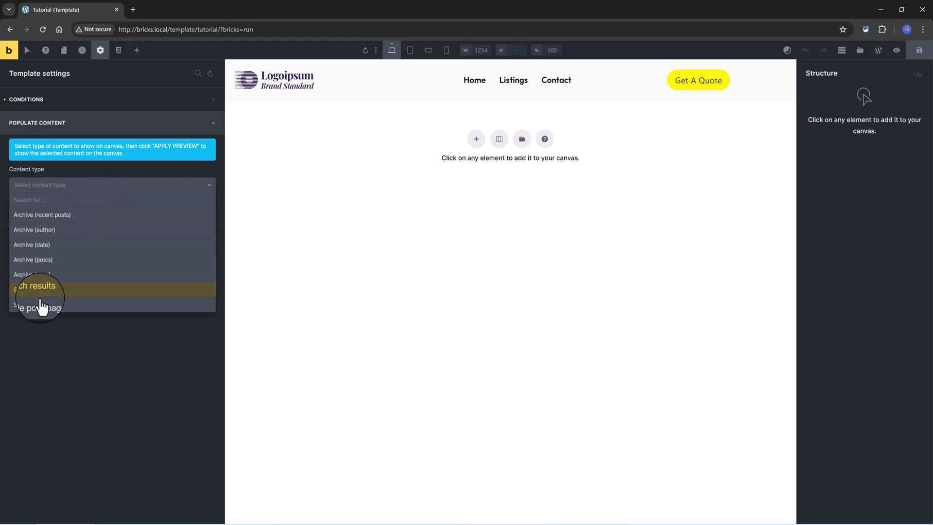
pyautogui.click(50, 307)
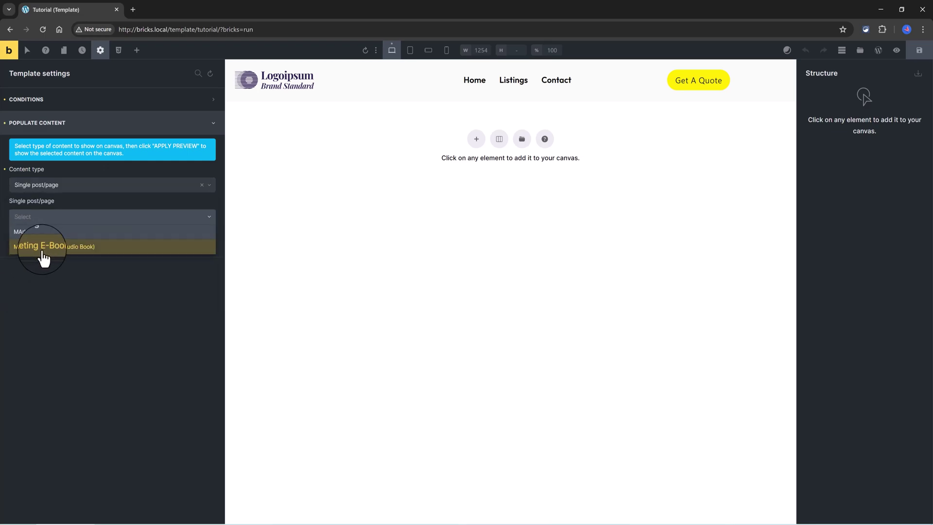
pyautogui.click(50, 250)
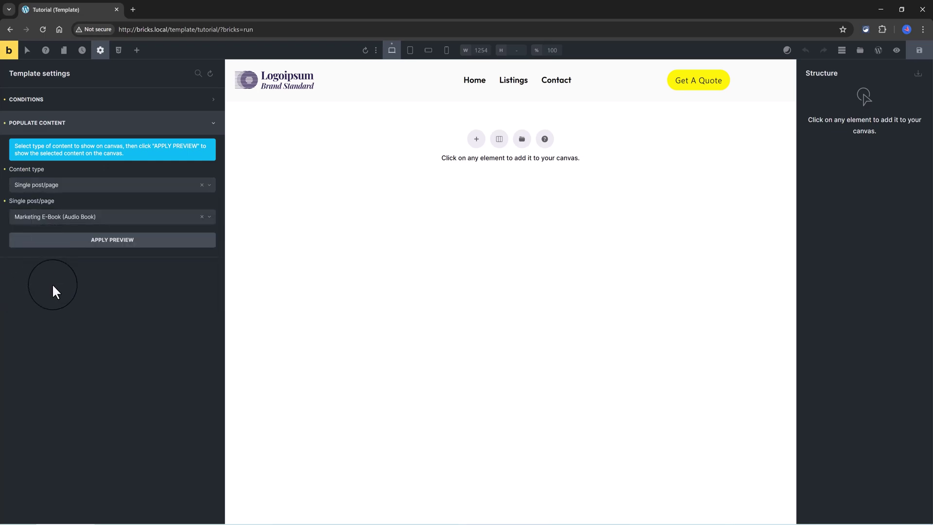
pyautogui.click(111, 244)
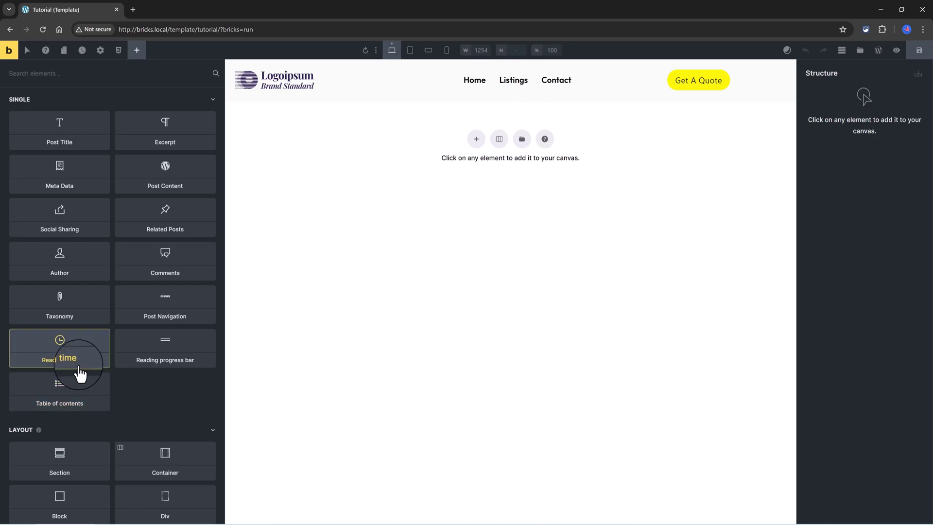
# Build Section > Container > Block and place a Post Title in the Block, showing 'Marketing E-Book'
pyautogui.click(476, 139)
pyautogui.click(871, 118)
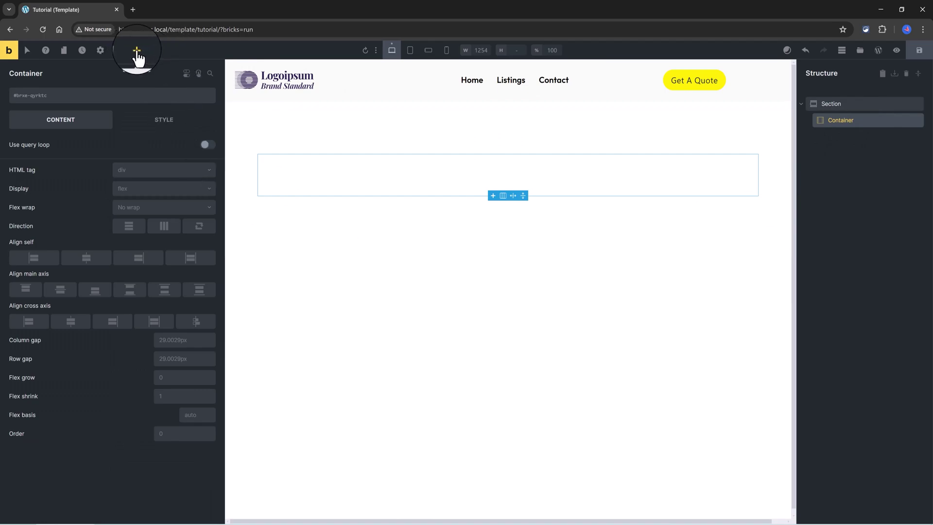
pyautogui.click(136, 50)
pyautogui.scroll(-3, 105, 417)
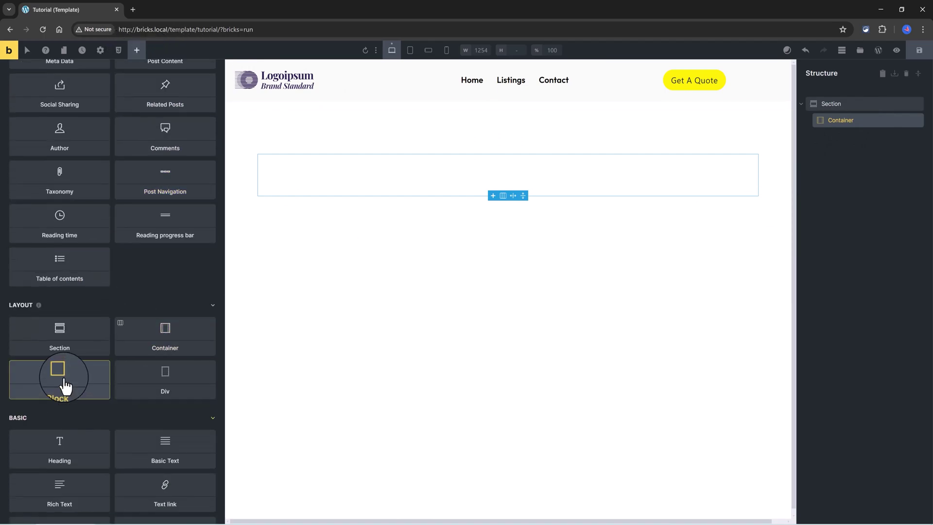
pyautogui.click(63, 383)
pyautogui.click(833, 136)
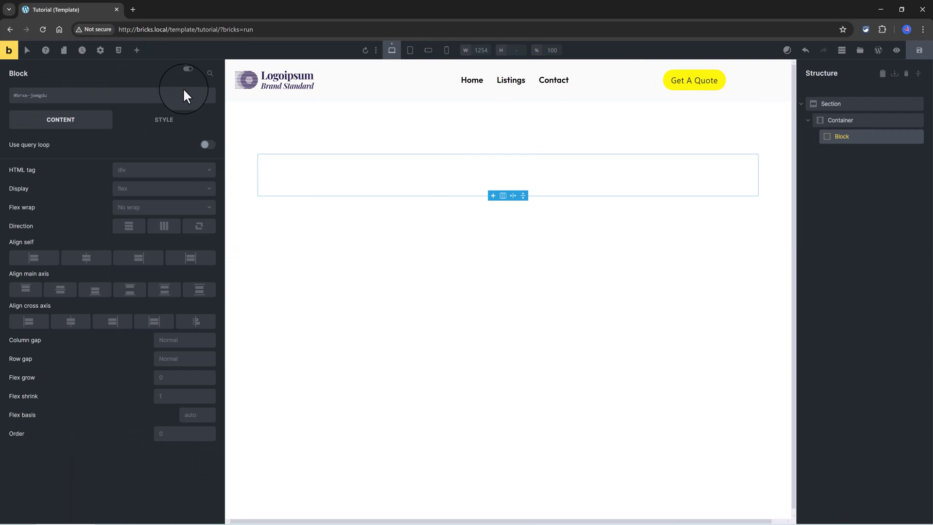
pyautogui.click(137, 53)
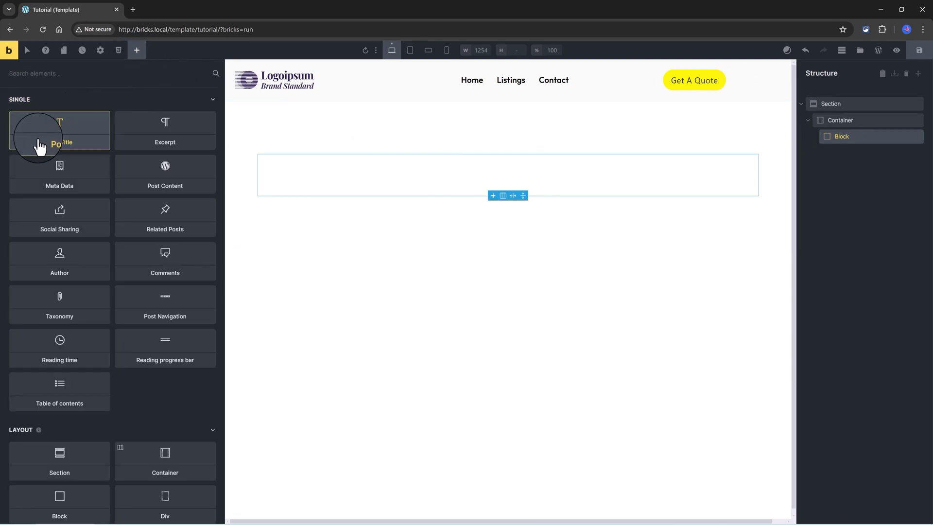
pyautogui.click(61, 133)
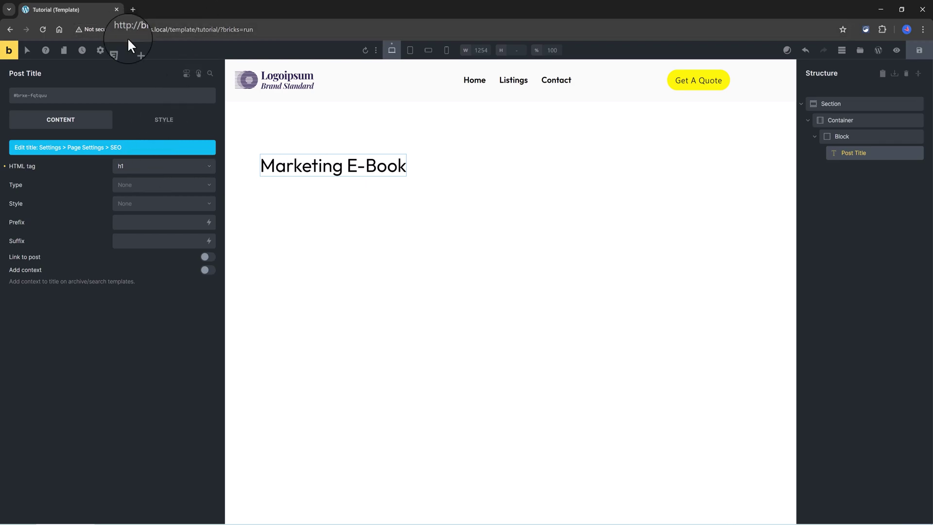
# Add an Excerpt element to the block with excerpt length 15
pyautogui.click(137, 51)
pyautogui.write('excerp')
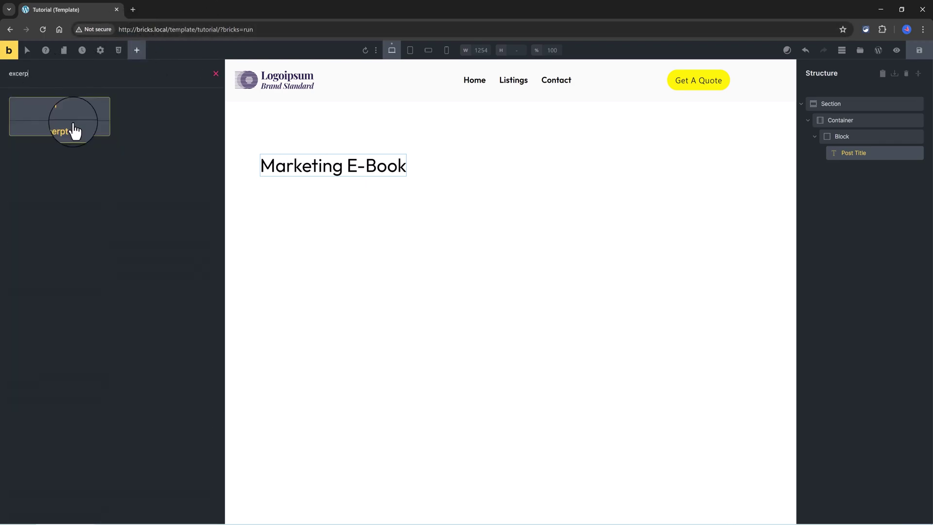
pyautogui.click(73, 130)
pyautogui.click(199, 164)
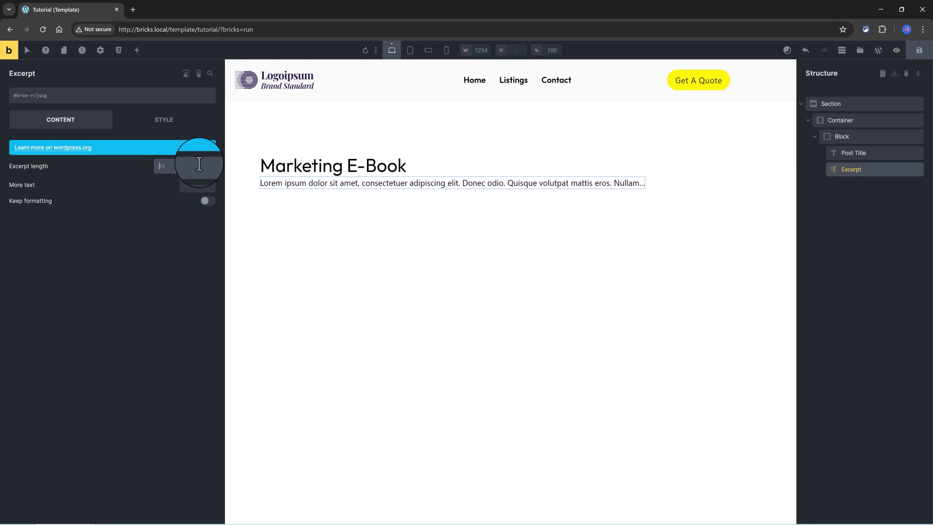
pyautogui.write('15')
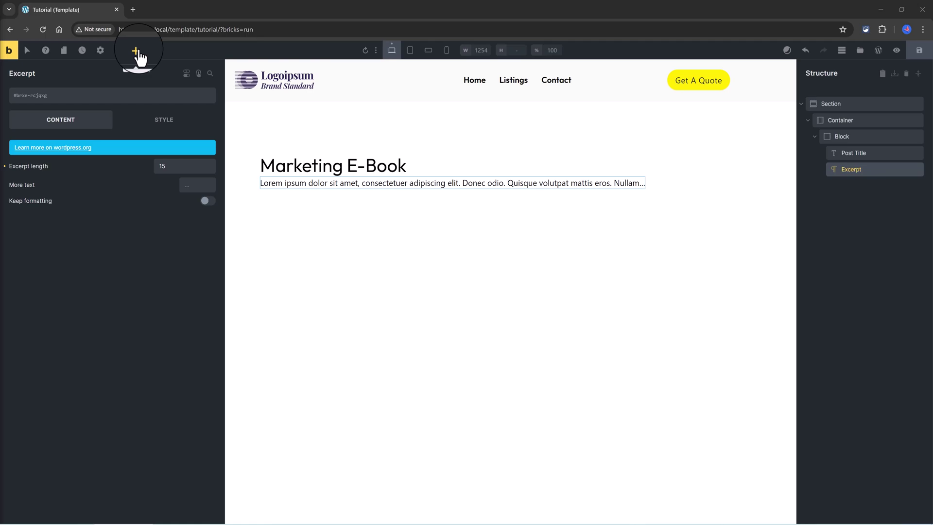
# Add a Rich Text element below the excerpt
pyautogui.click(137, 51)
pyautogui.write('rich')
pyautogui.click(69, 128)
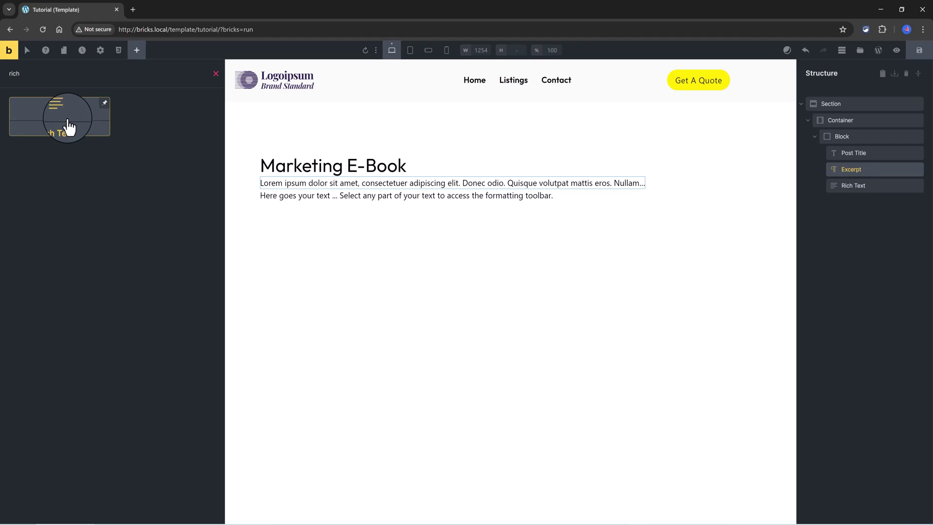
# Replace the Rich Text placeholder with a bold 'Book Author:' label
pyautogui.moveTo(15, 201); pyautogui.dragTo(103, 239)
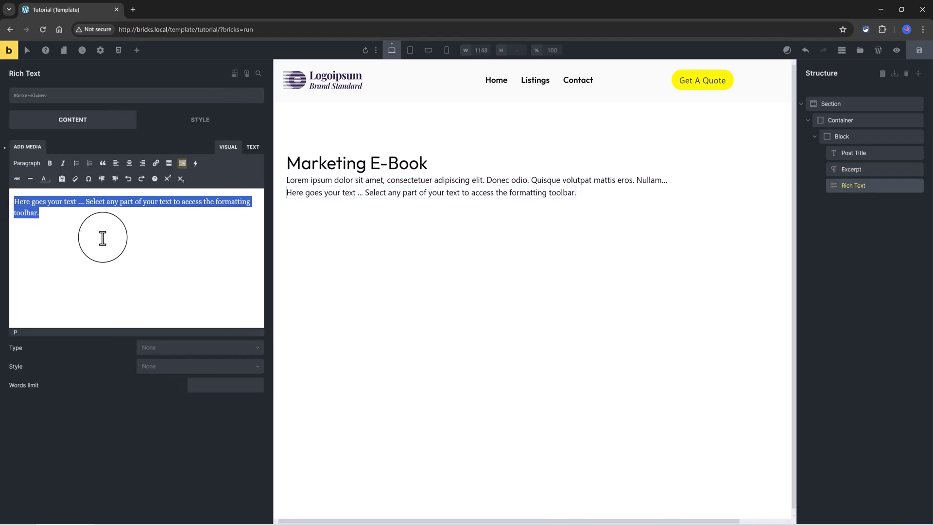
pyautogui.press('BackSpace')
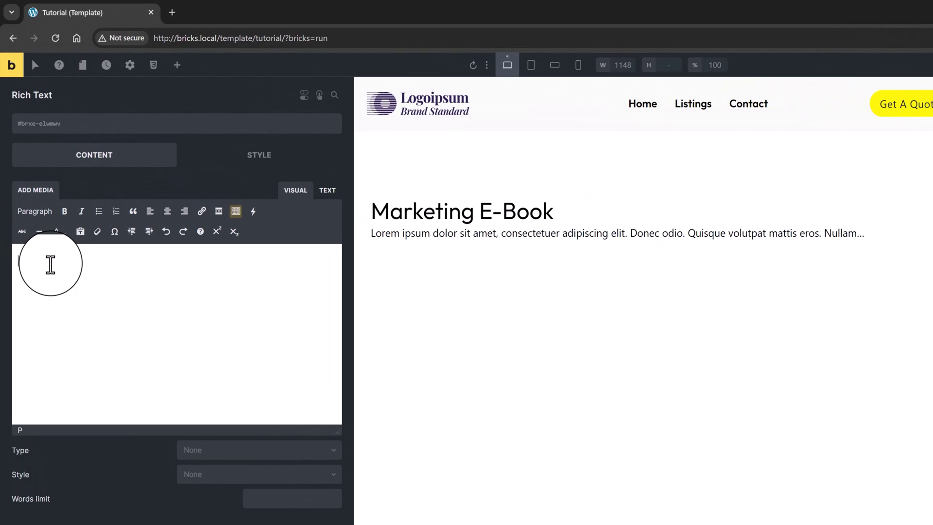
pyautogui.write('Book Author')
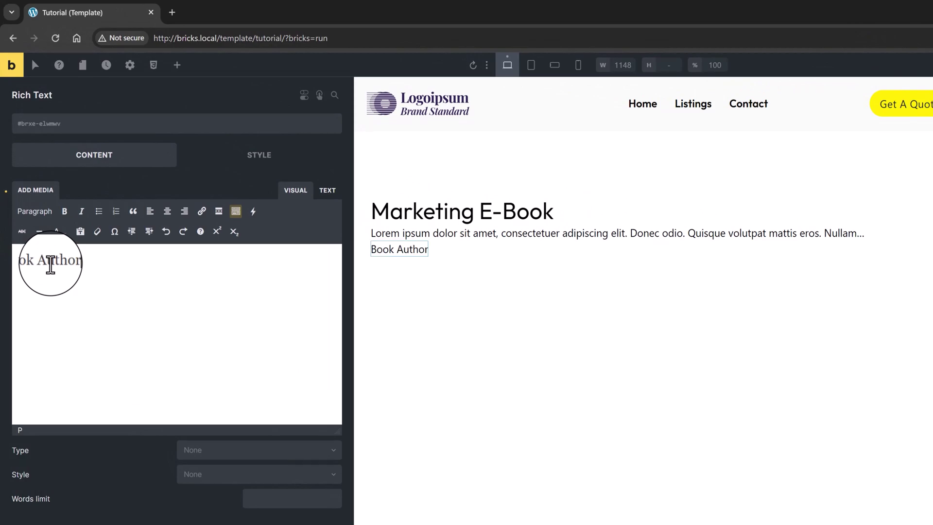
pyautogui.write(':')
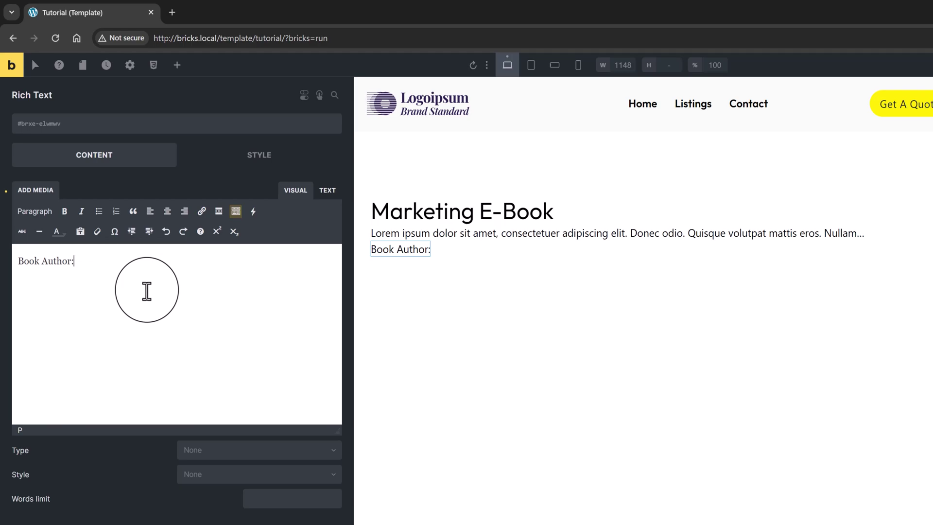
pyautogui.hotkey('ctrl', 'a')
pyautogui.hotkey('ctrl', 'b')
pyautogui.press('End')
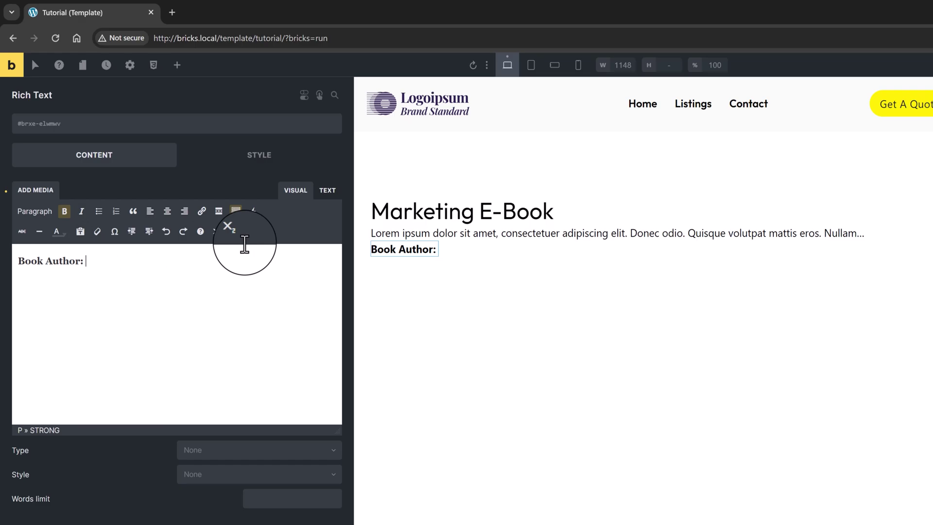
# Insert the ACF Book Author Relationship dynamic tag after the label
pyautogui.click(252, 212)
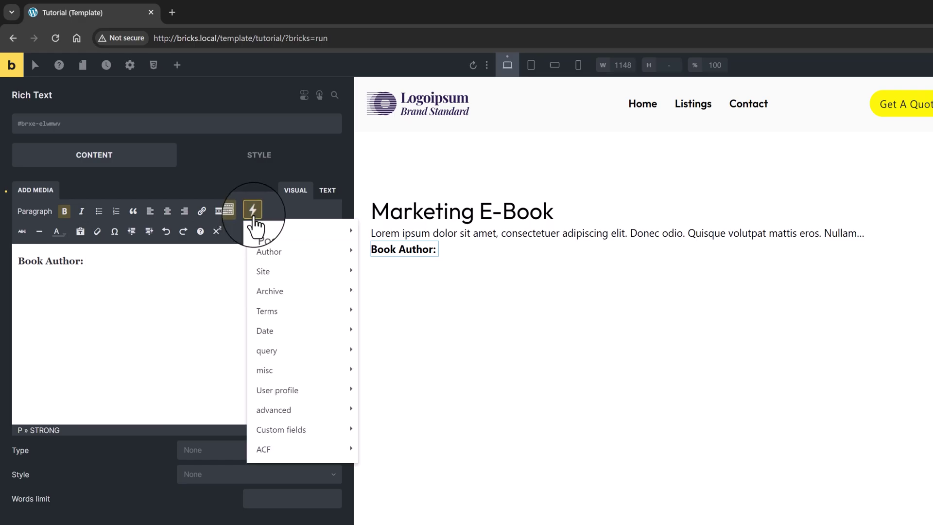
pyautogui.moveTo(252, 455)
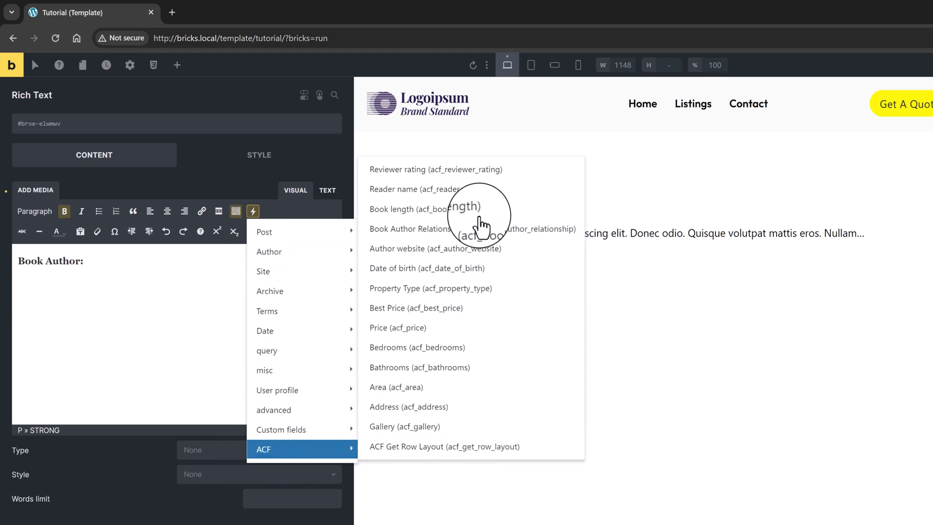
pyautogui.click(481, 229)
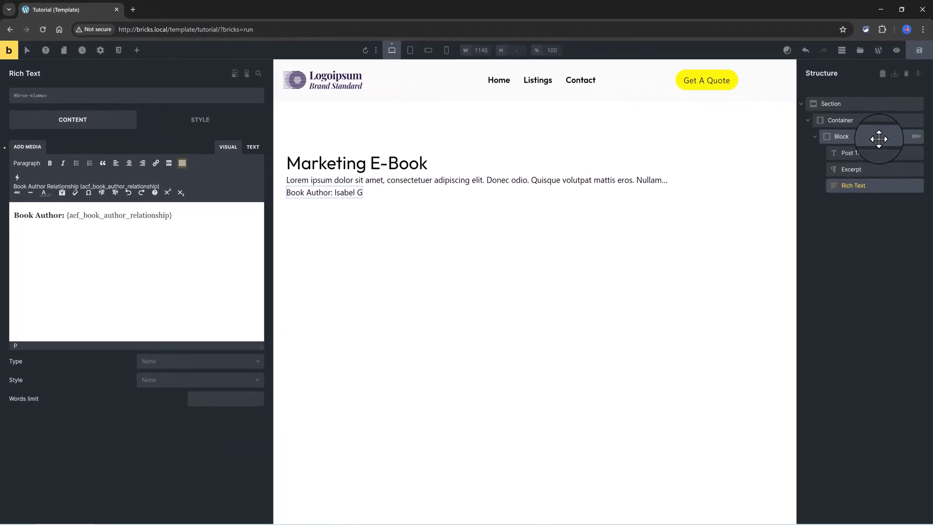
# Make the Block a Posts query loop over Audio Books and Book Authors with posts per page -1
pyautogui.click(878, 139)
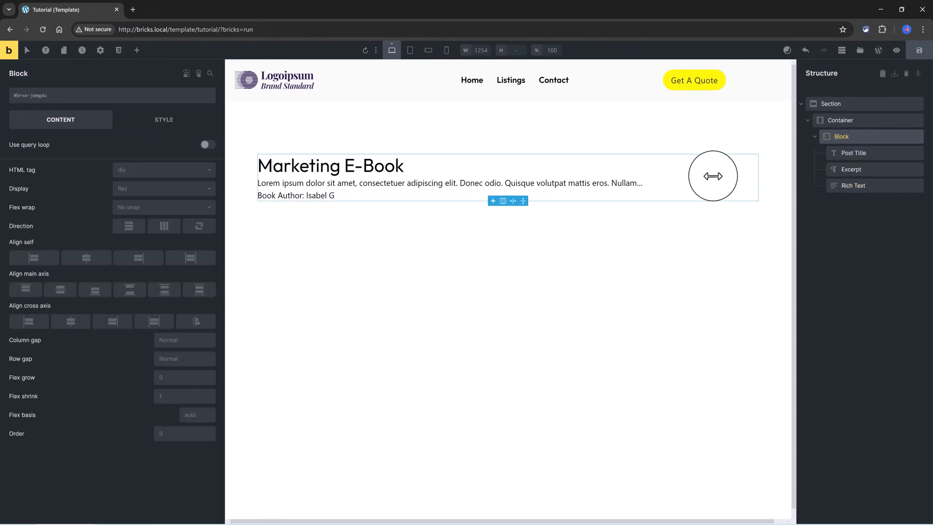
pyautogui.click(208, 144)
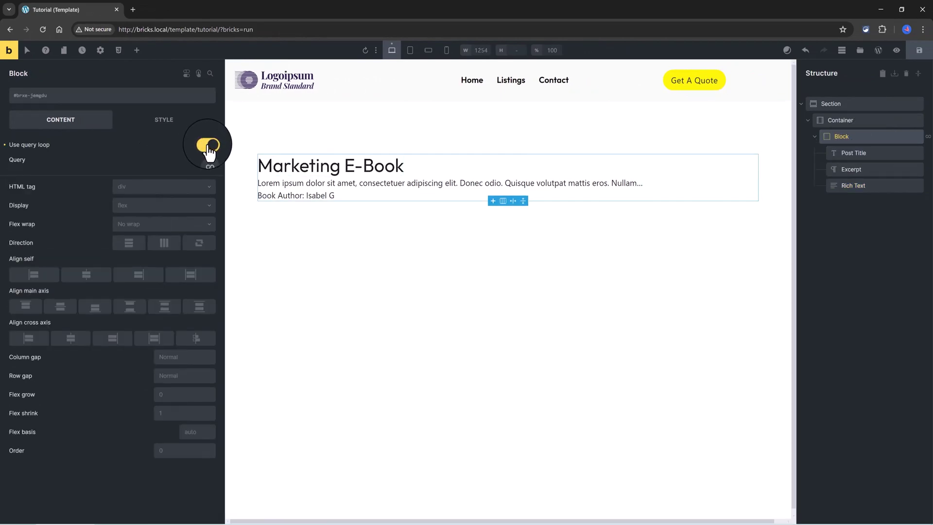
pyautogui.click(210, 160)
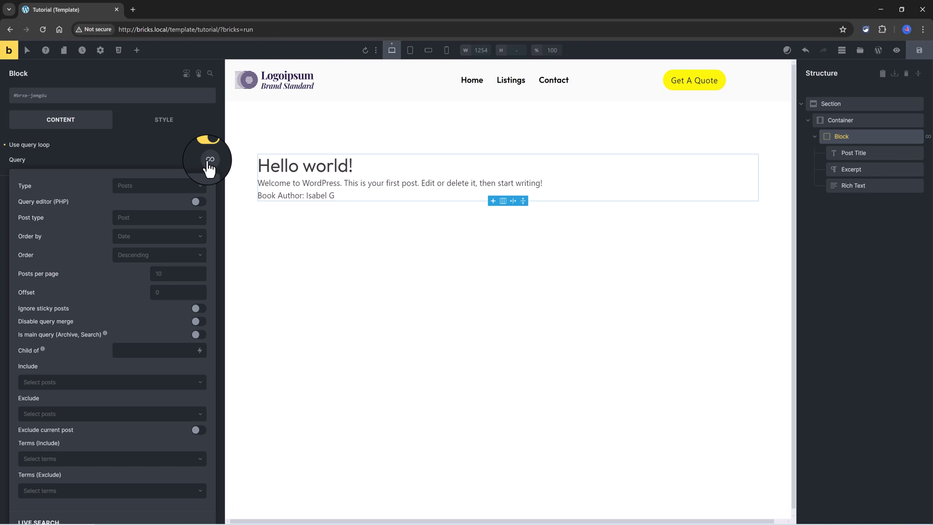
pyautogui.click(151, 185)
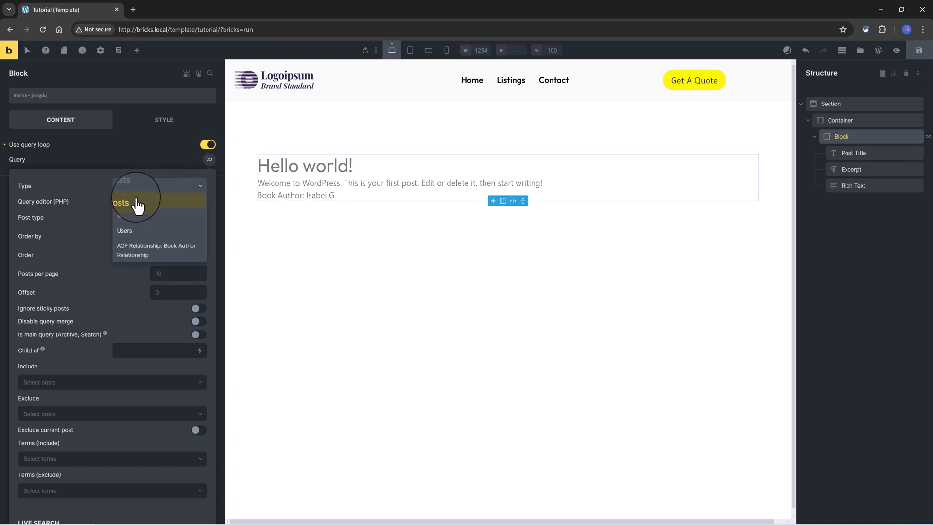
pyautogui.click(137, 204)
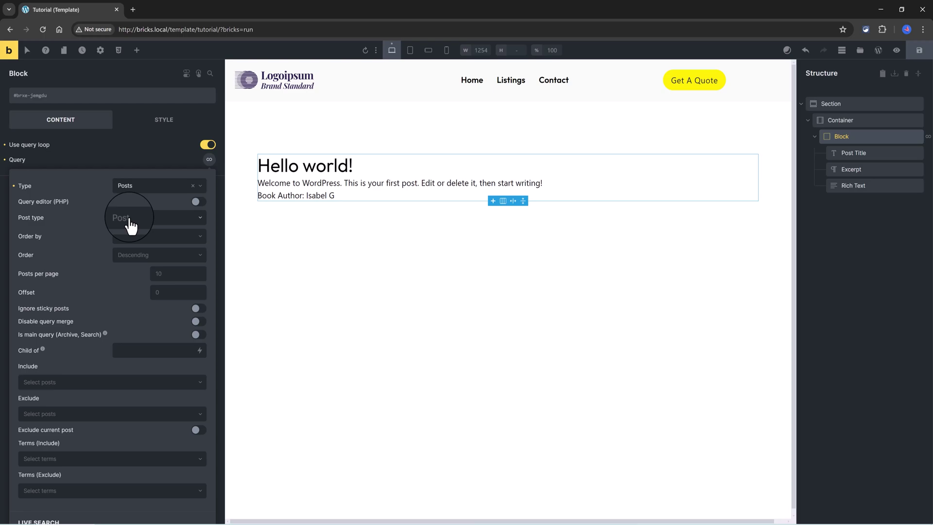
pyautogui.click(130, 225)
pyautogui.click(137, 265)
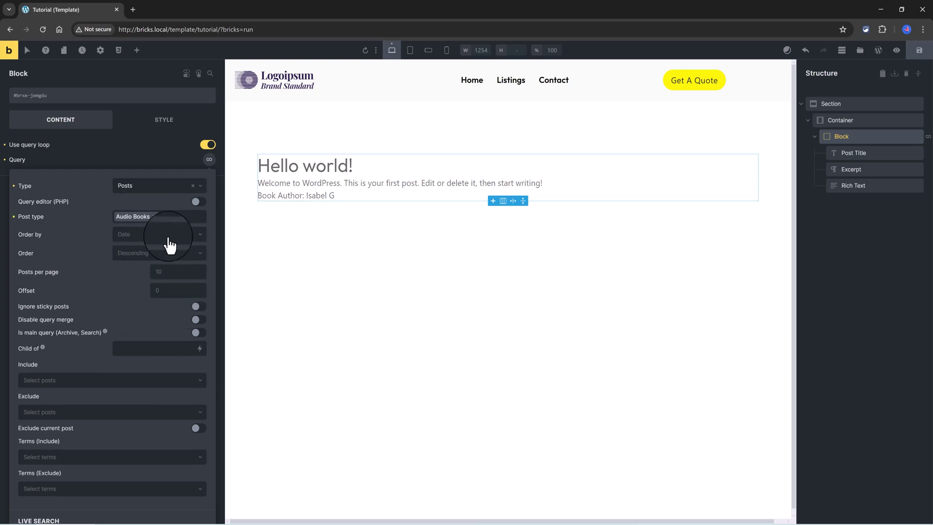
pyautogui.click(170, 245)
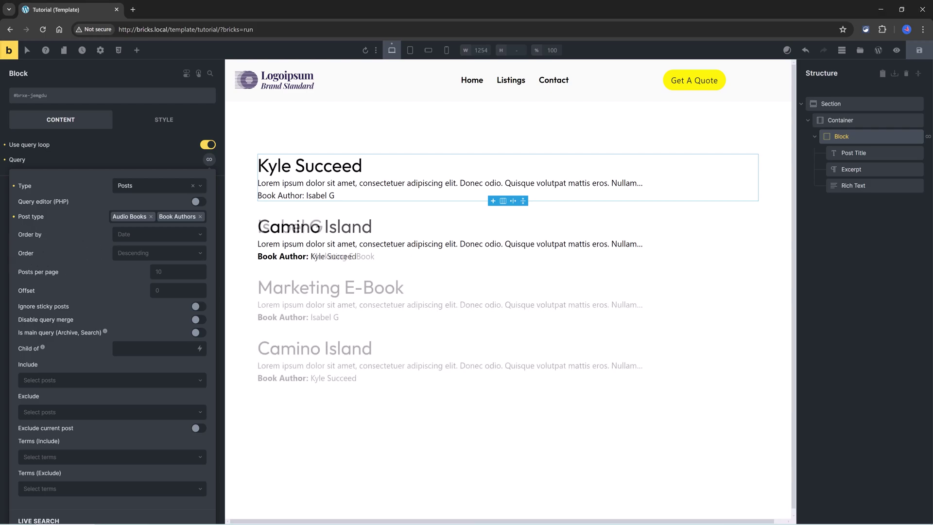
pyautogui.click(177, 272)
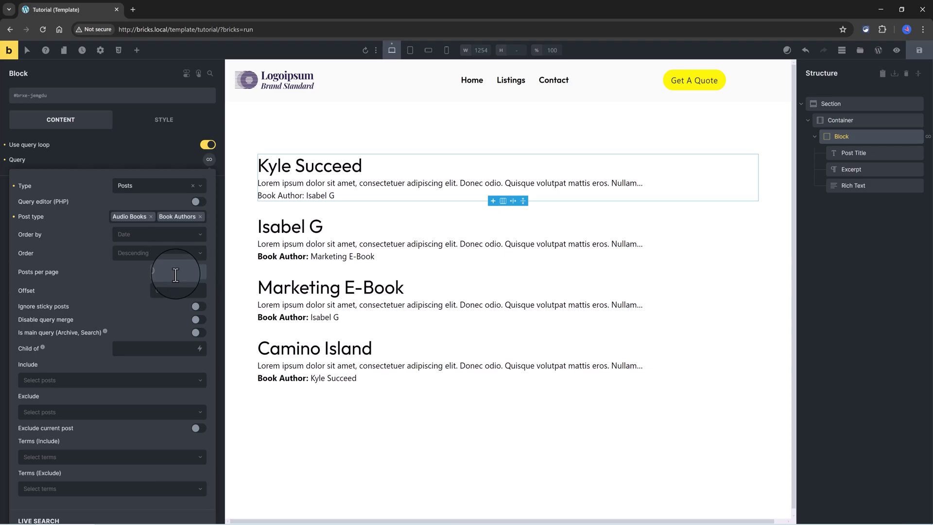
pyautogui.write('-1')
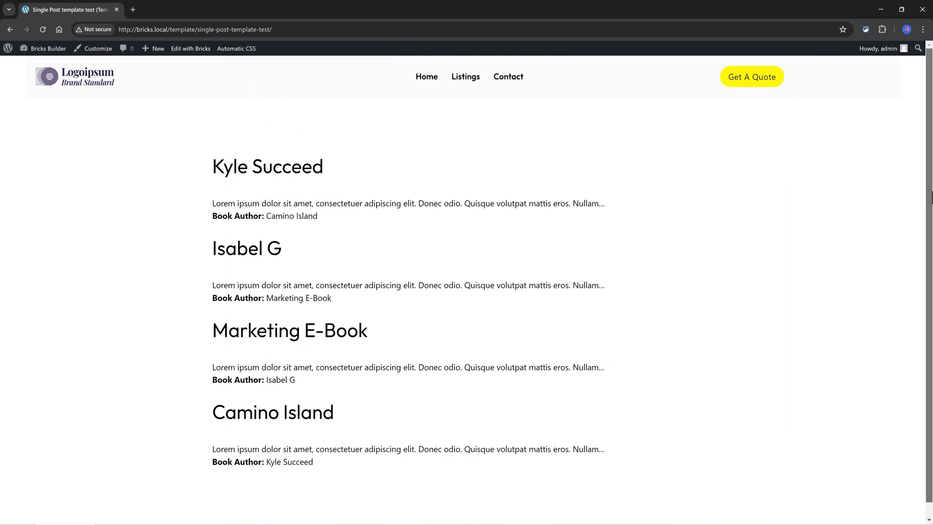
pyautogui.scroll(-1, 931, 196)
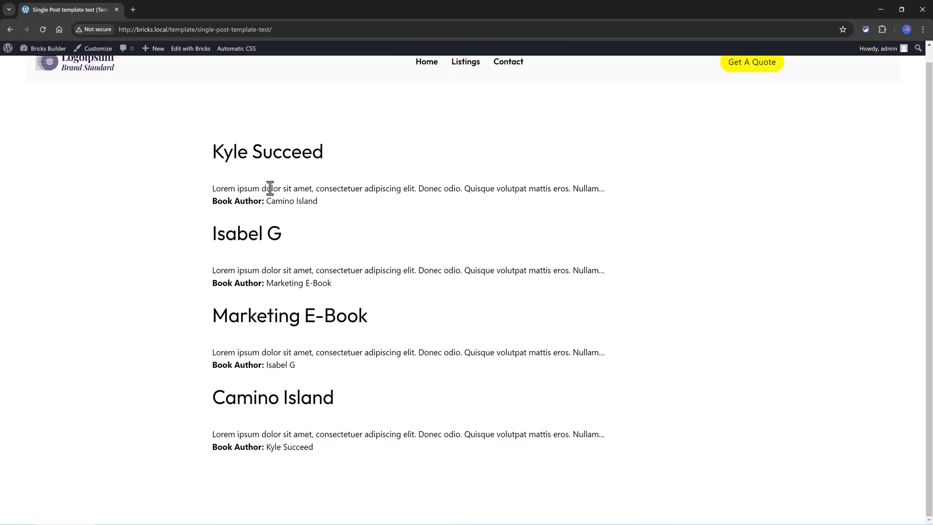
pyautogui.moveTo(208, 206); pyautogui.dragTo(356, 269)
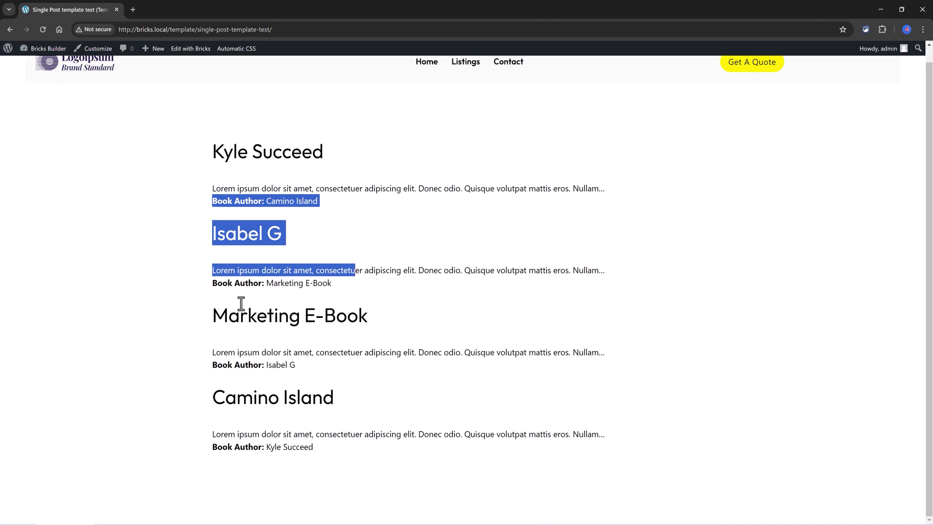
pyautogui.click(208, 285)
pyautogui.moveTo(208, 285); pyautogui.dragTo(336, 289)
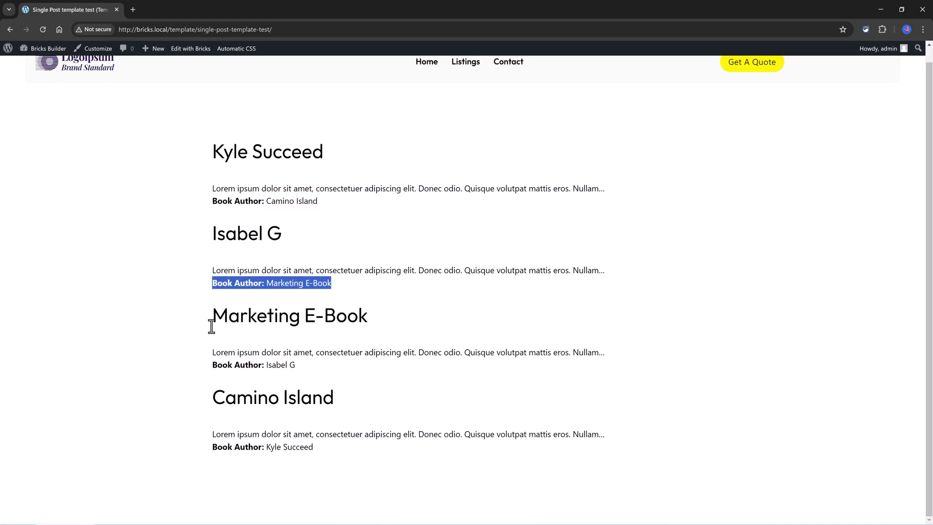
pyautogui.click(204, 363)
pyautogui.moveTo(205, 363); pyautogui.dragTo(298, 368)
pyautogui.click(206, 447)
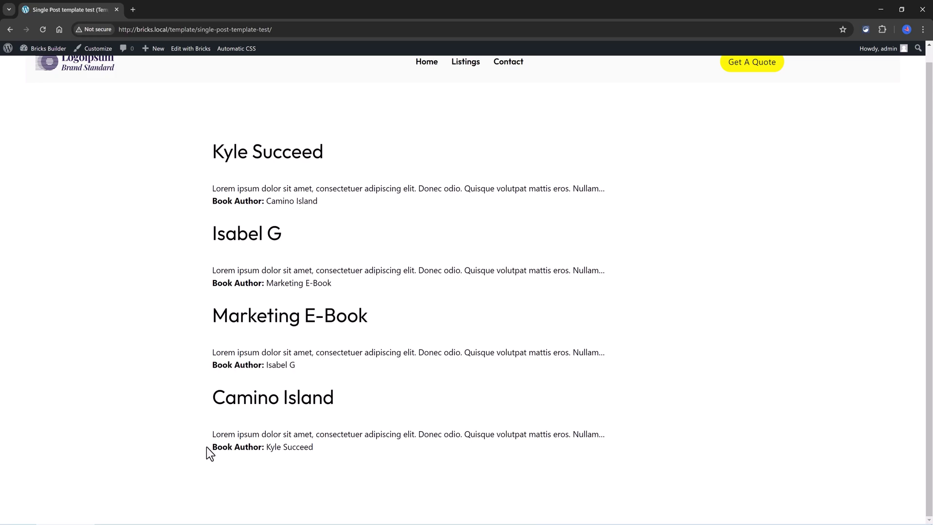
pyautogui.moveTo(206, 447); pyautogui.dragTo(323, 434)
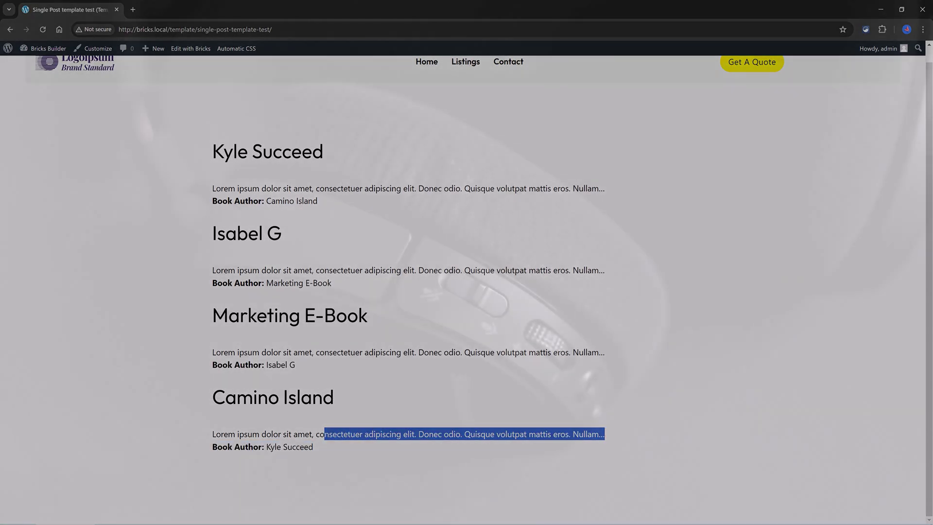